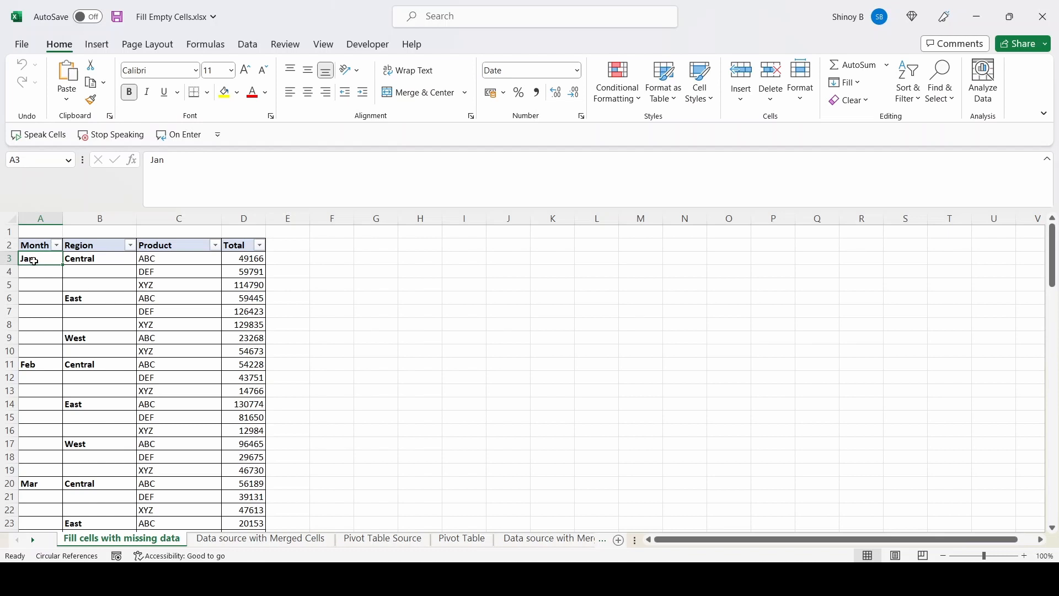
- Examine the blank Month and Region cells beneath Jan and Central in the Fill cells with missing data sheet
left_click(101, 258)
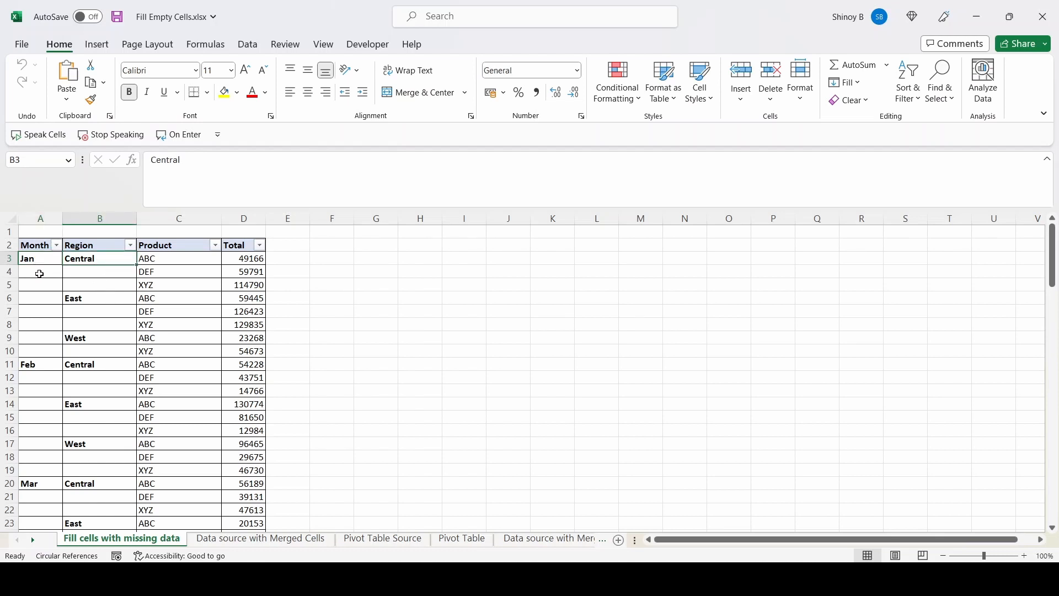
left_click_drag(40, 274, 252, 271)
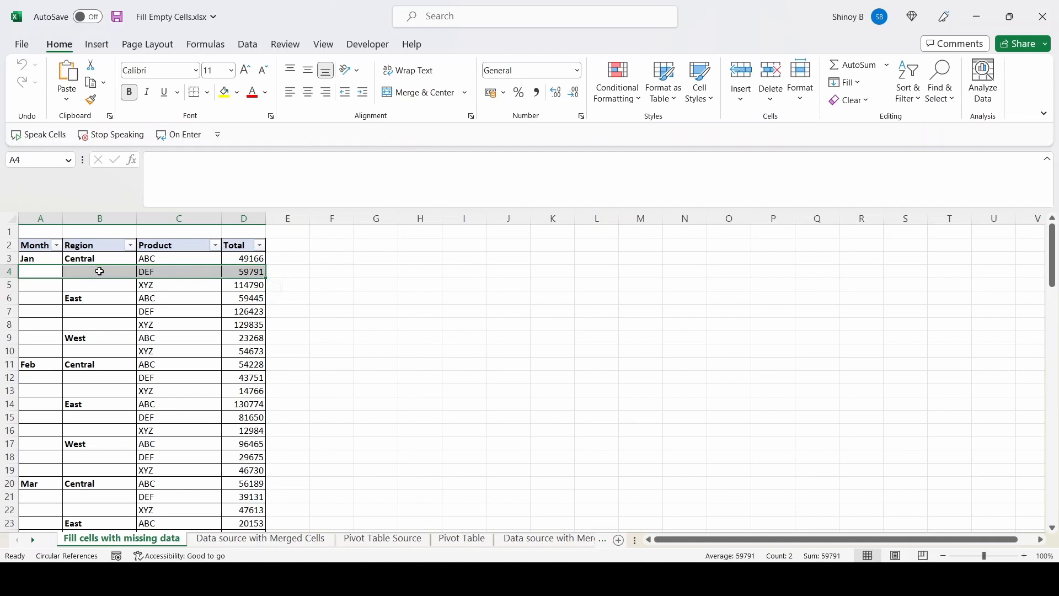
left_click(30, 275)
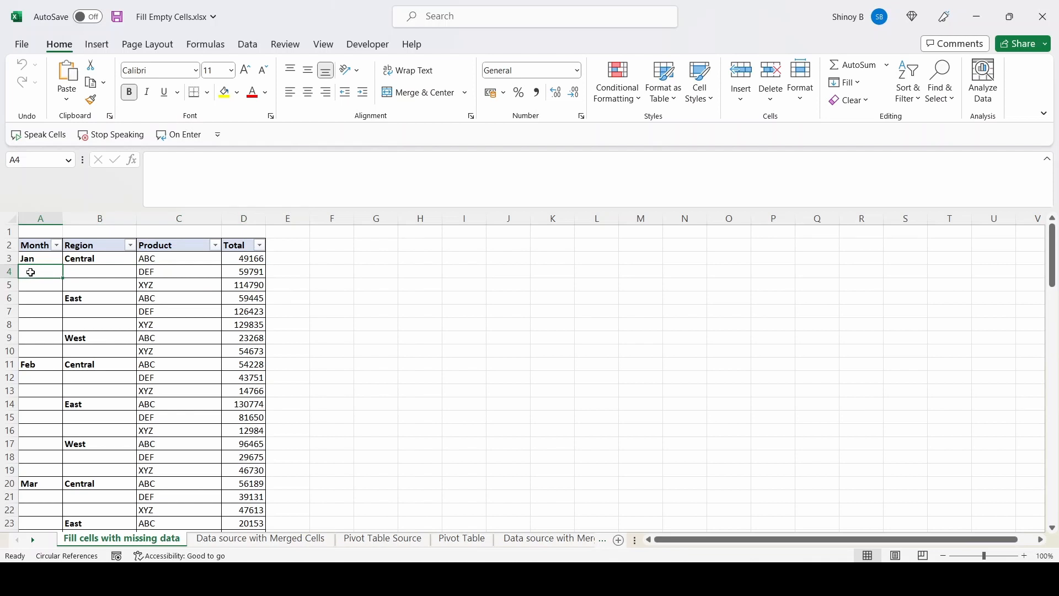
left_click(114, 273)
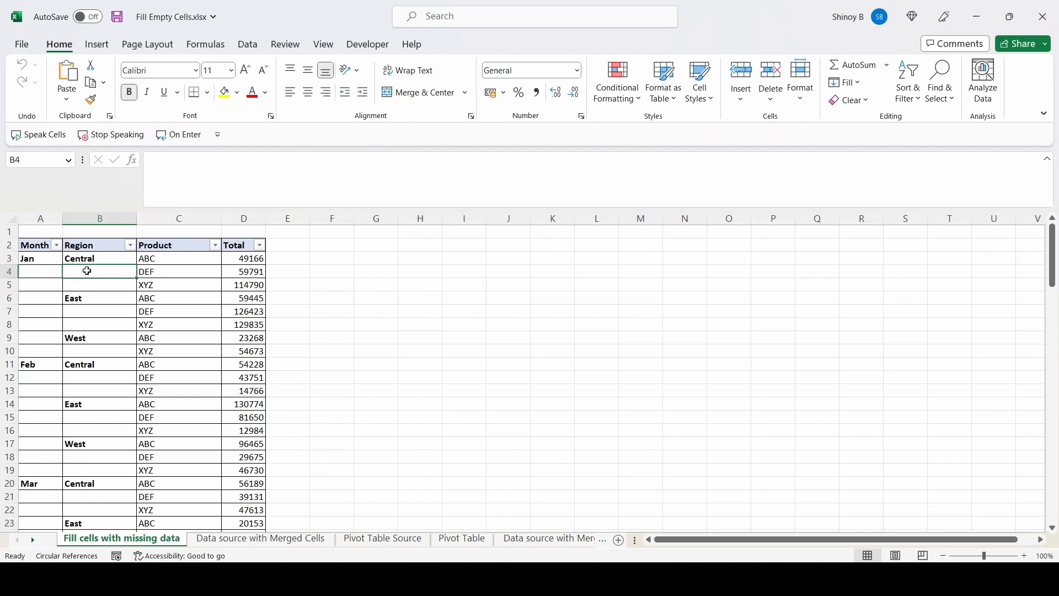
left_click(41, 272)
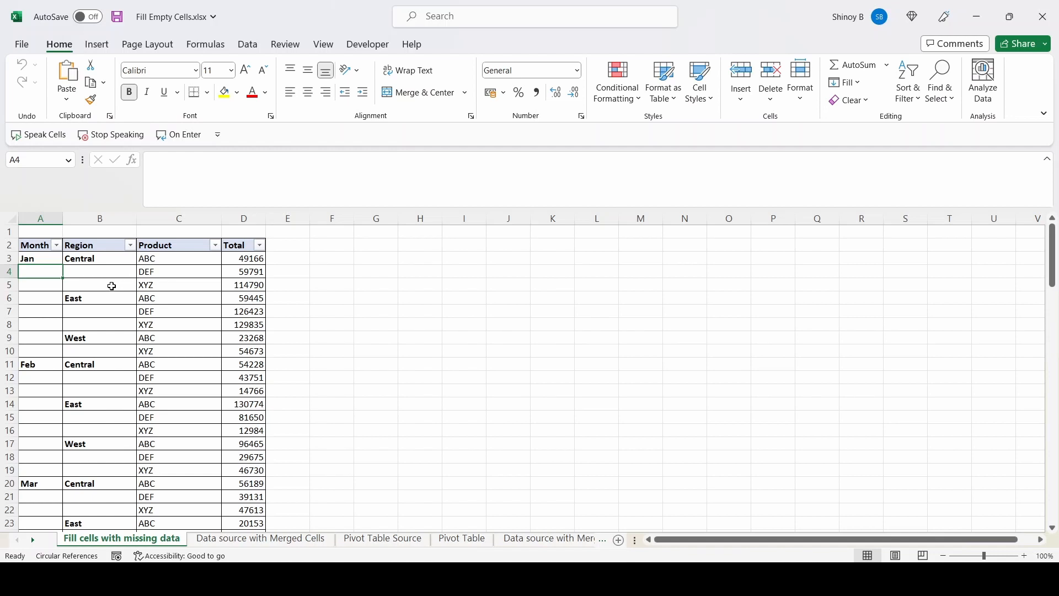
left_click_drag(44, 272, 47, 345)
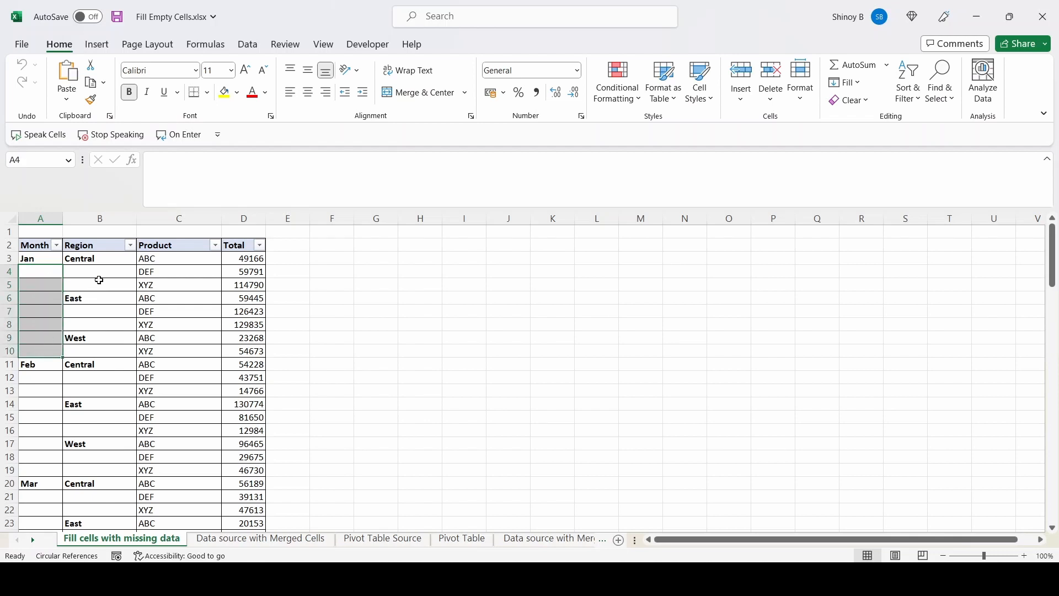
left_click(41, 272)
left_click_drag(40, 271, 46, 346)
left_click_drag(102, 272, 101, 282)
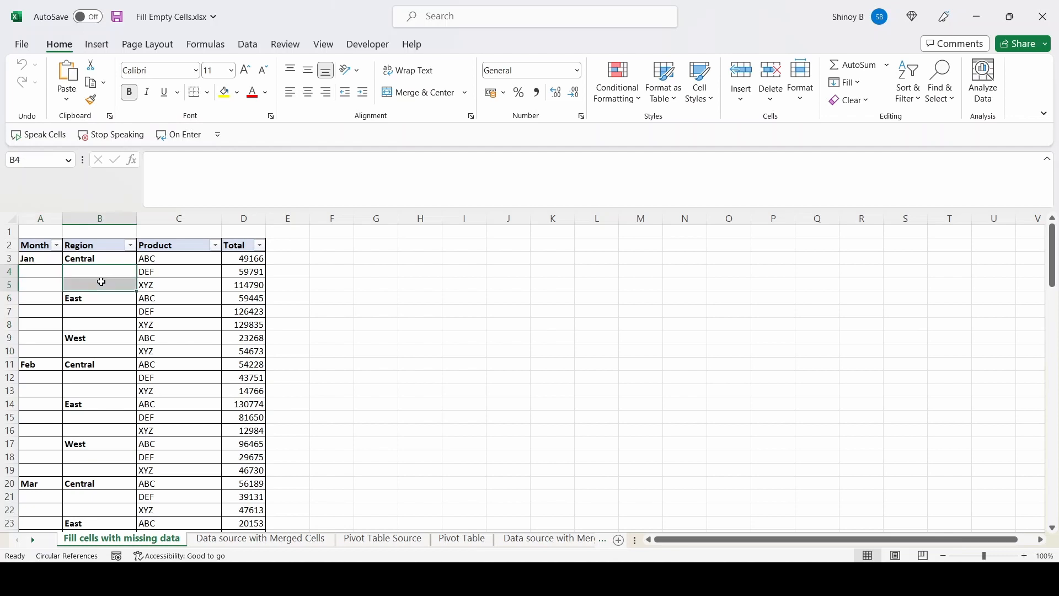
left_click(179, 311)
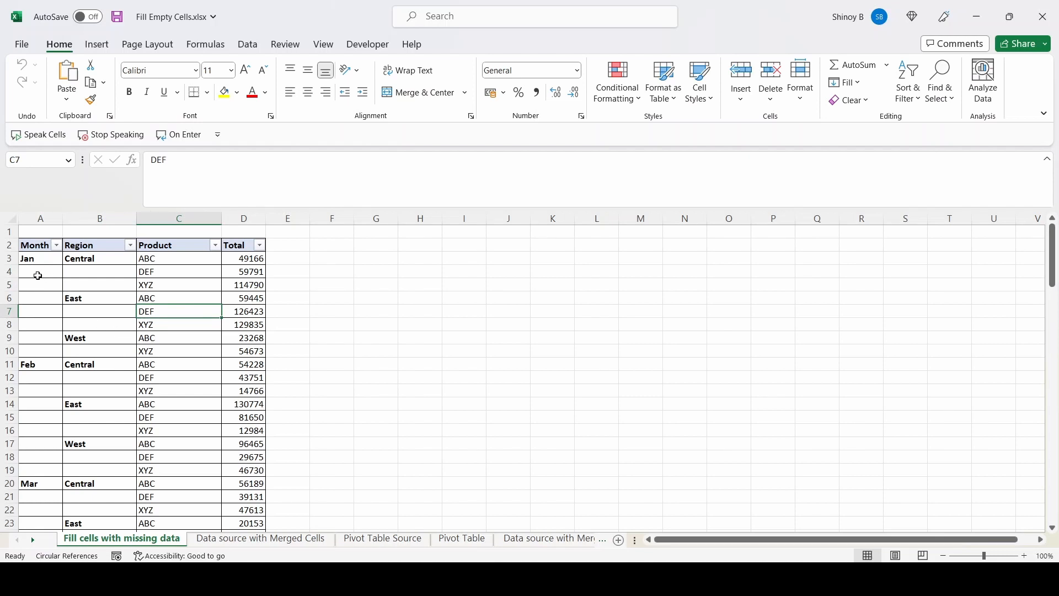
left_click_drag(33, 272, 45, 352)
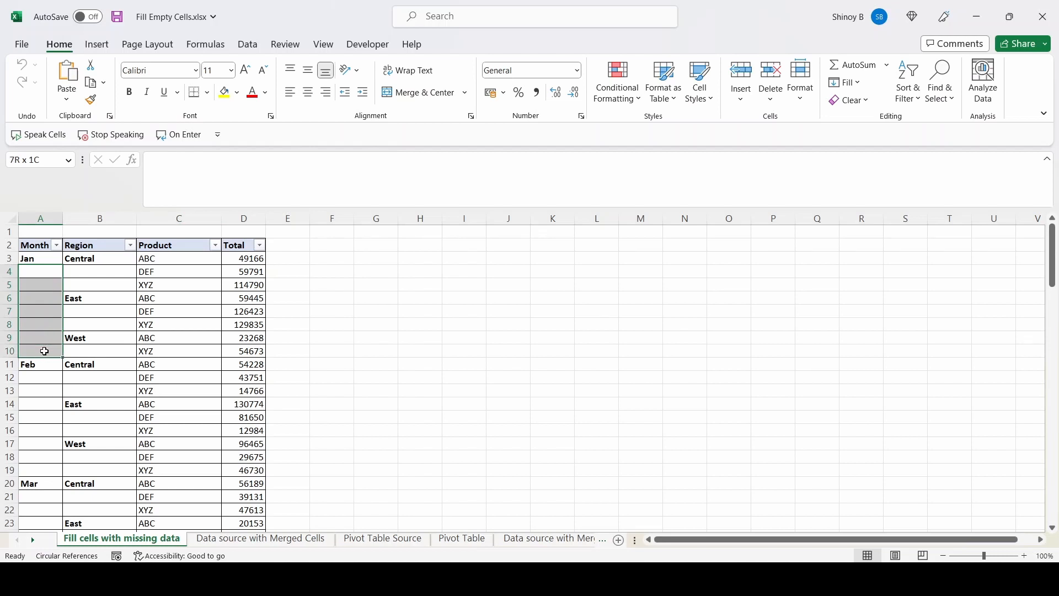
left_click_drag(45, 352, 44, 352)
left_click_drag(87, 274, 87, 282)
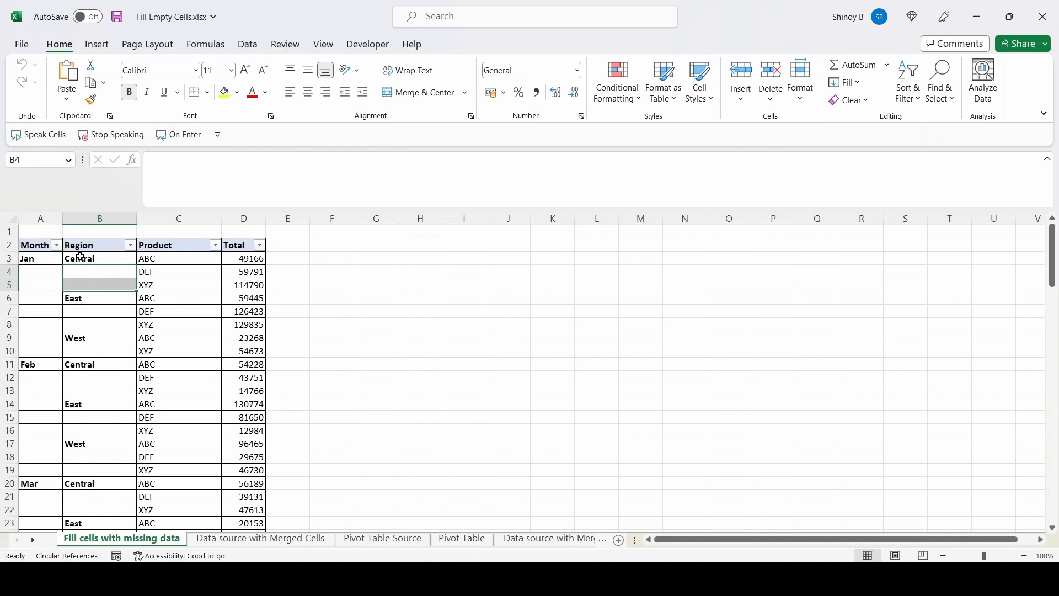
left_click(82, 259)
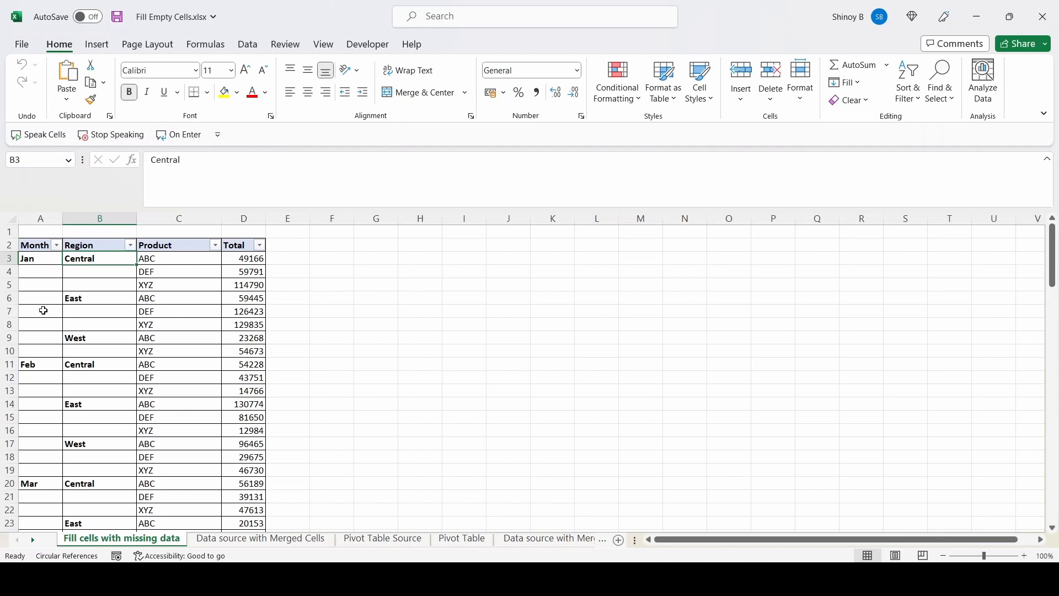
- Review the Pivot Table sheet and its Pivot Table Source data, and return to the blank Month cells in Fill cells with missing data
left_click(461, 539)
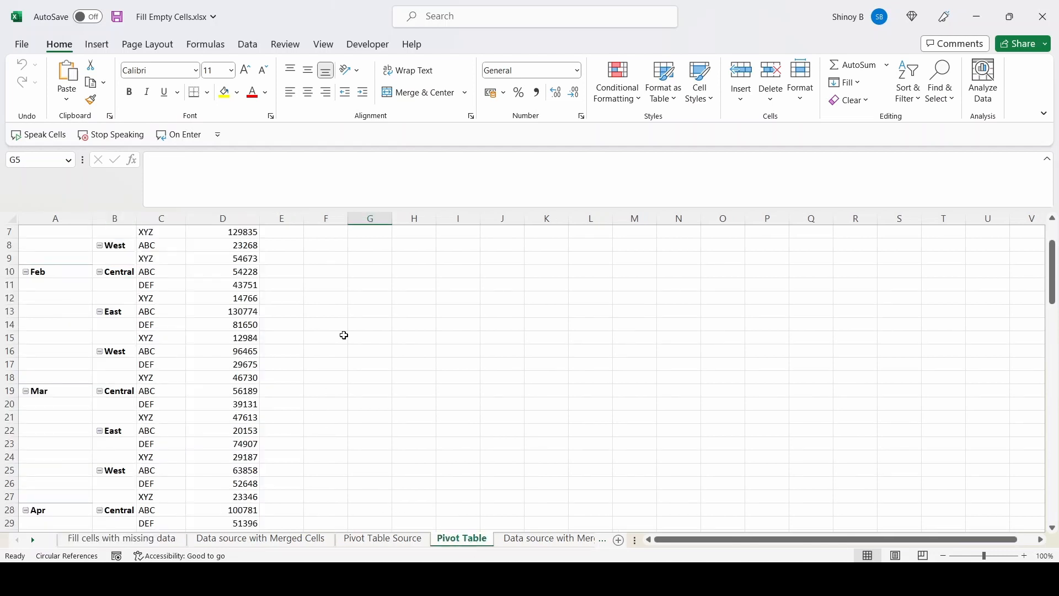
scroll(343, 333, "up", 2)
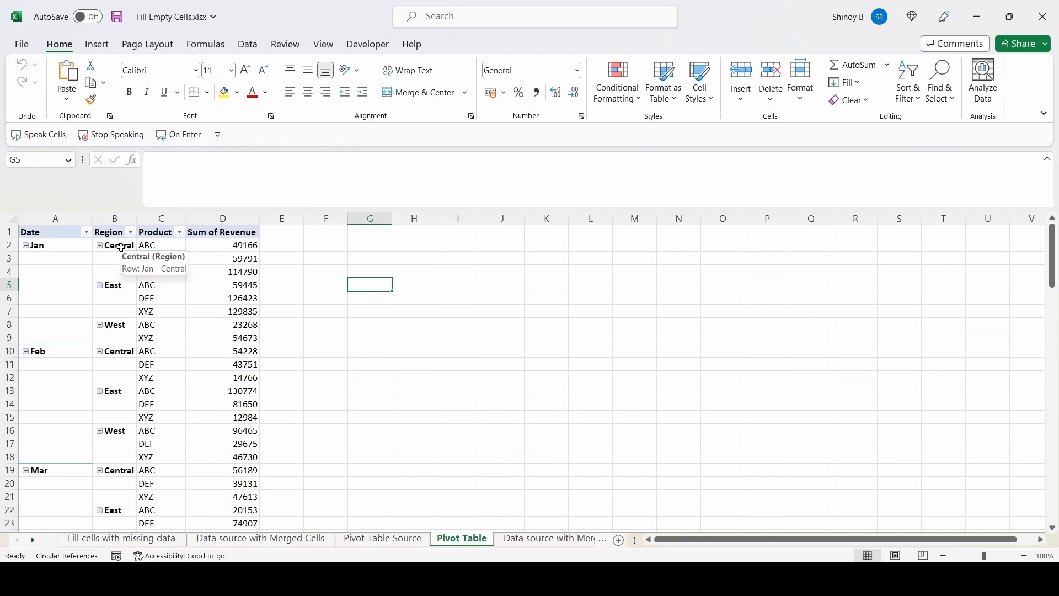
left_click(375, 542)
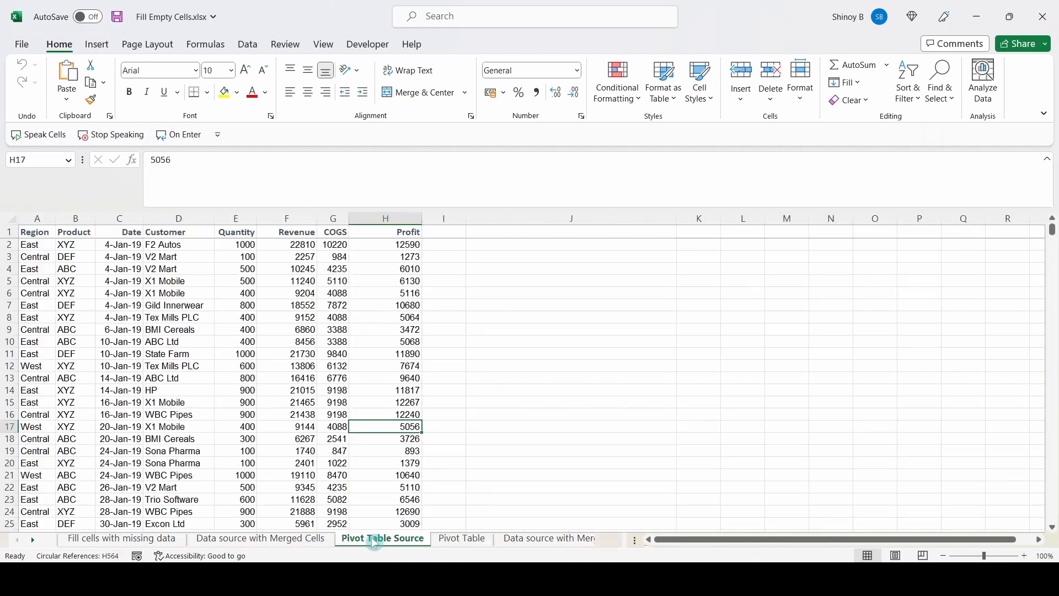
left_click_drag(38, 232, 419, 475)
left_click(457, 543)
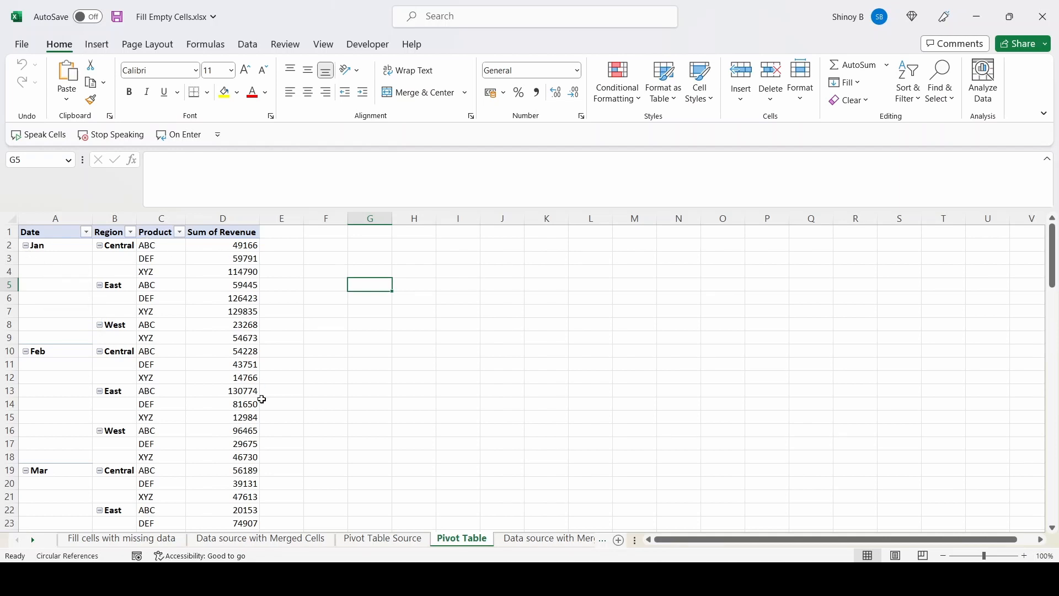
left_click(98, 544)
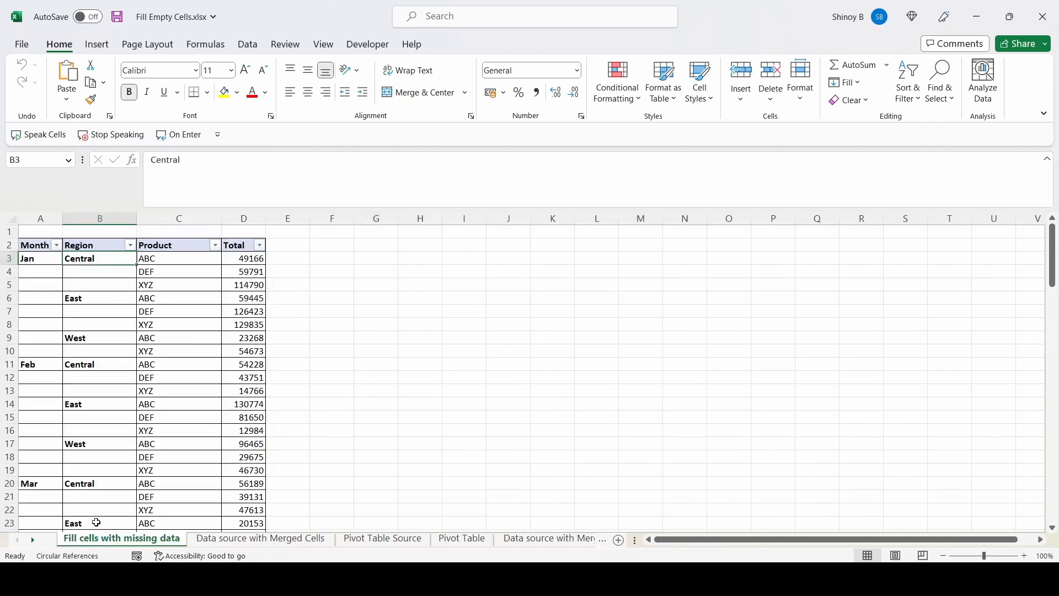
left_click(36, 272)
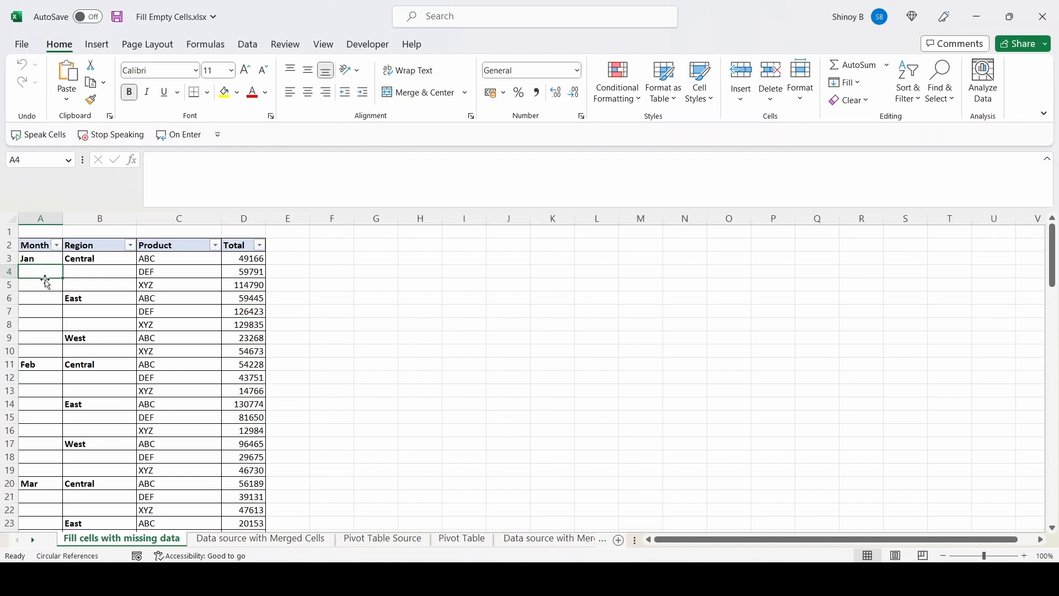
- Open the Data source with Merged Cells sheet and inspect the merged Jan and Central cells
left_click(257, 542)
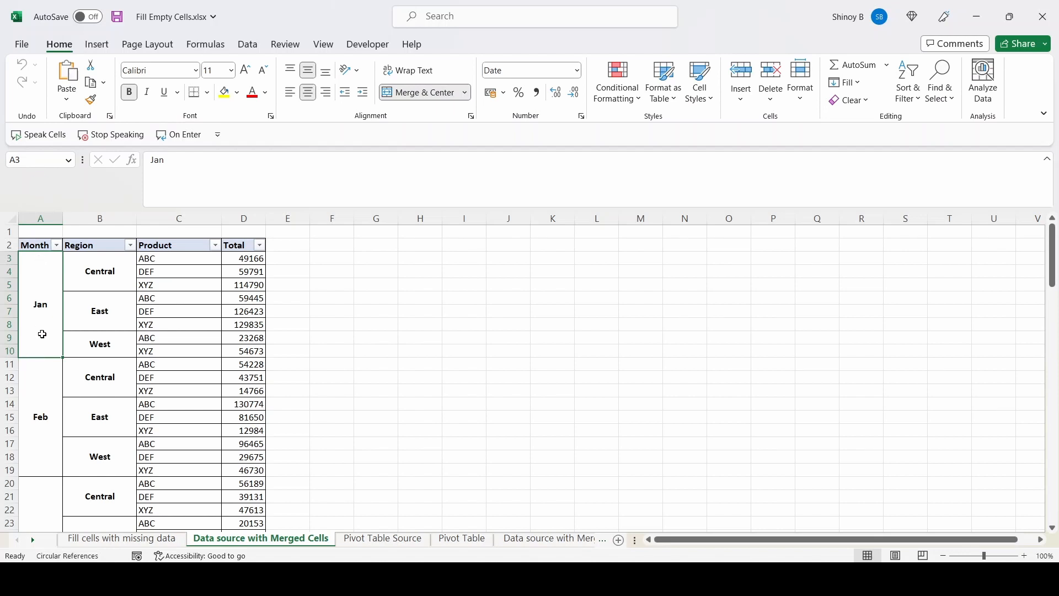
left_click(112, 278)
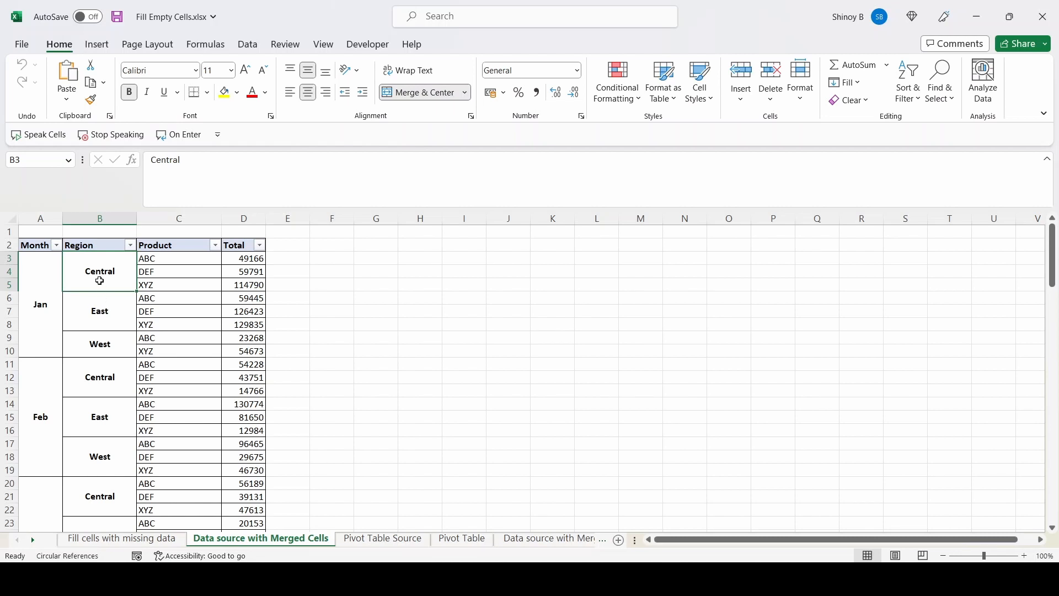
left_click(47, 289)
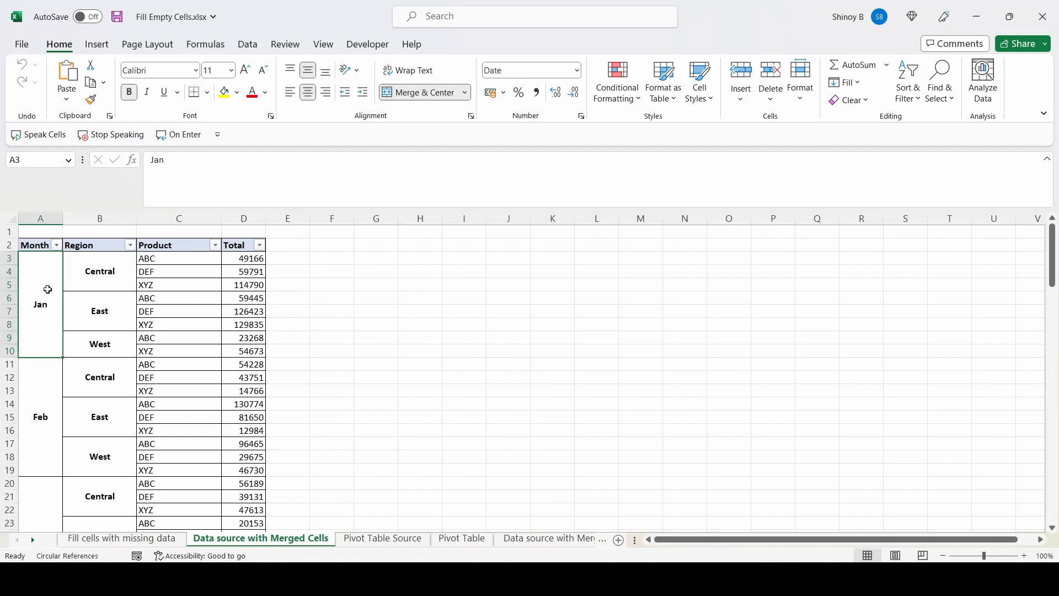
left_click(115, 280)
left_click(47, 302)
- Set up a Find search on the sheet with the search format limited to merged cells
left_click(952, 98)
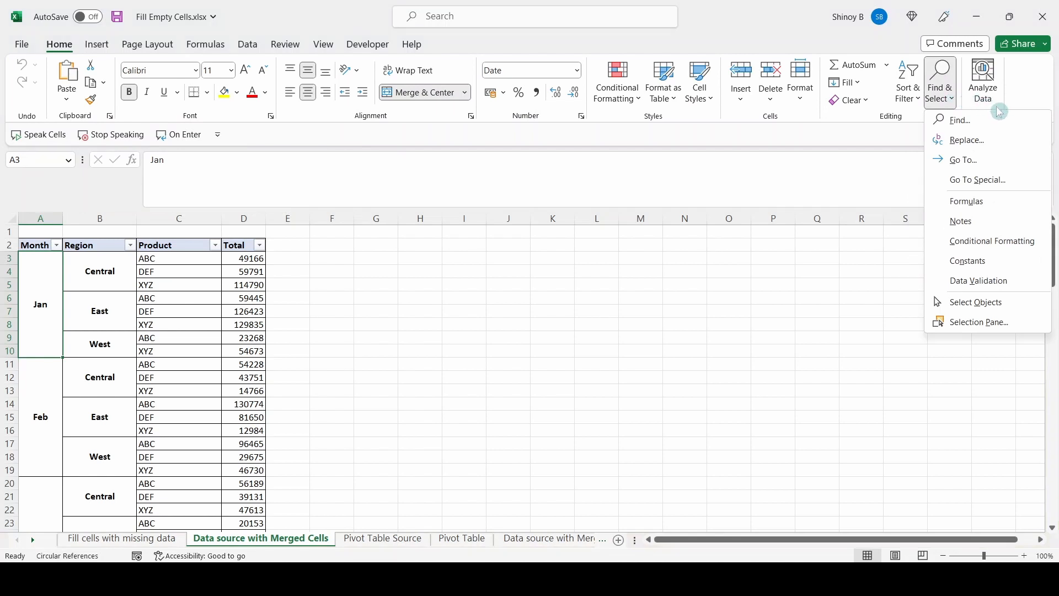
left_click(960, 120)
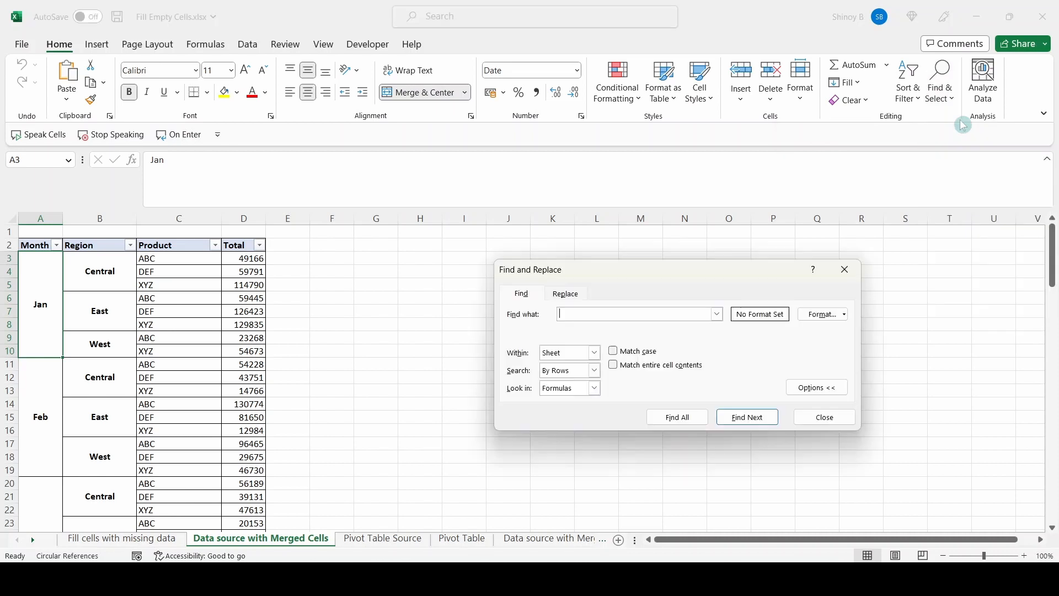
left_click(817, 387)
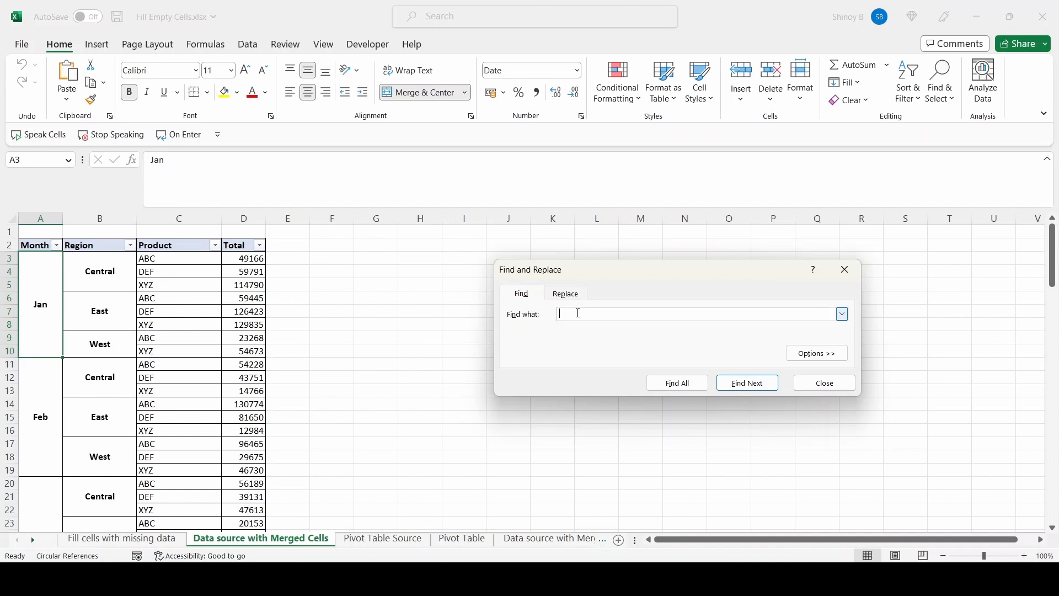
left_click(834, 358)
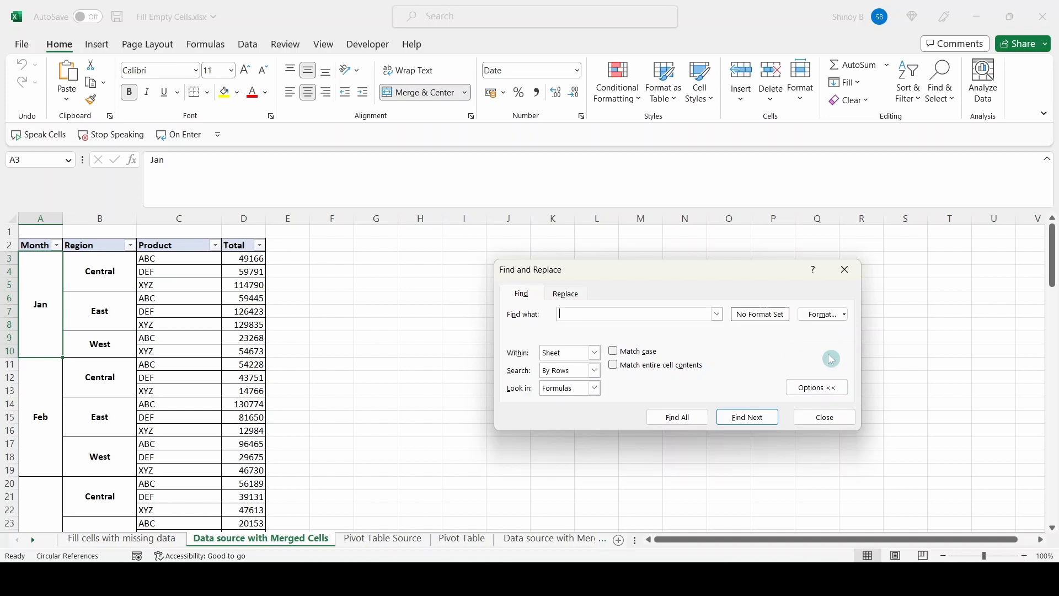
left_click(822, 314)
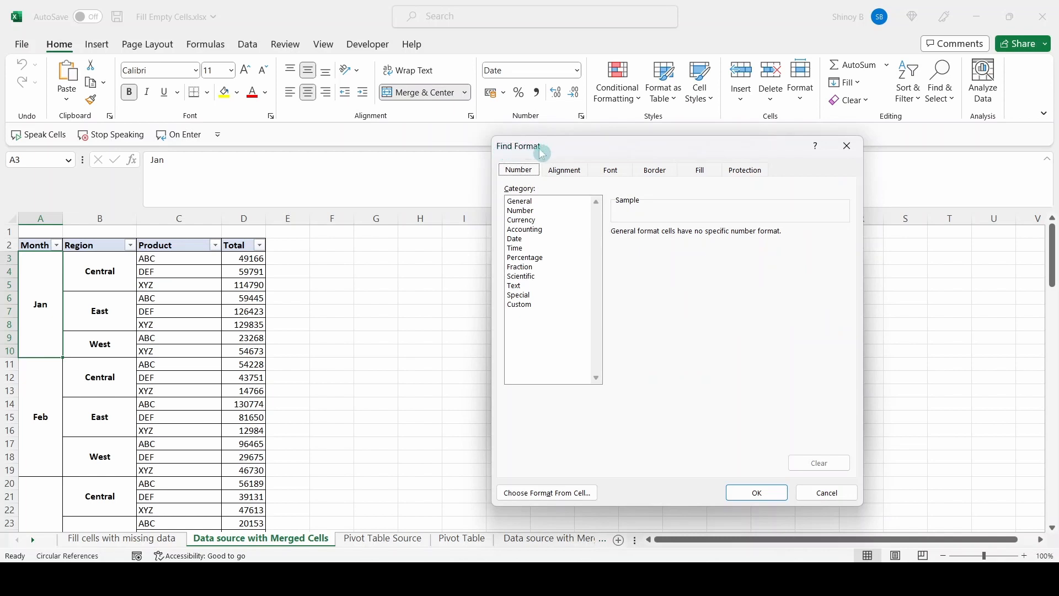
left_click(568, 175)
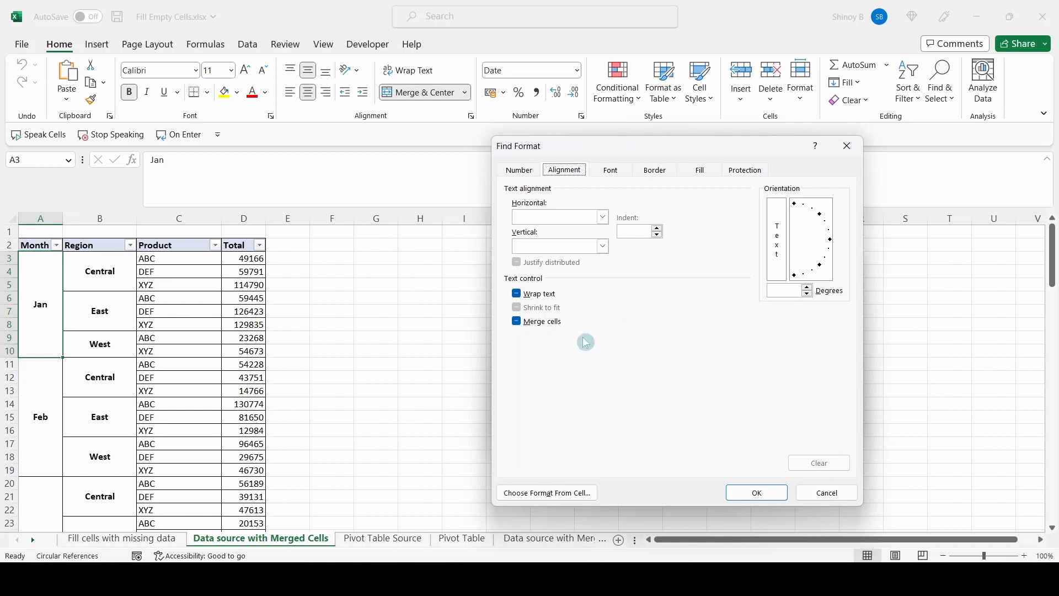
left_click(517, 322)
left_click(760, 497)
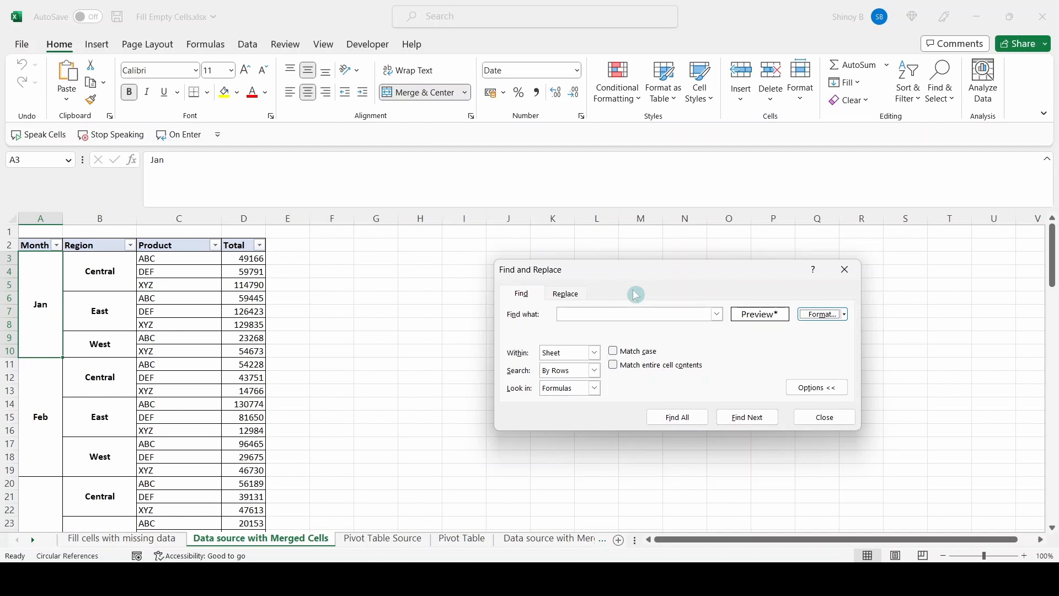
- Find all merged cells on the sheet, select every result in the list, and close Find and Replace
left_click(690, 422)
left_click(791, 453)
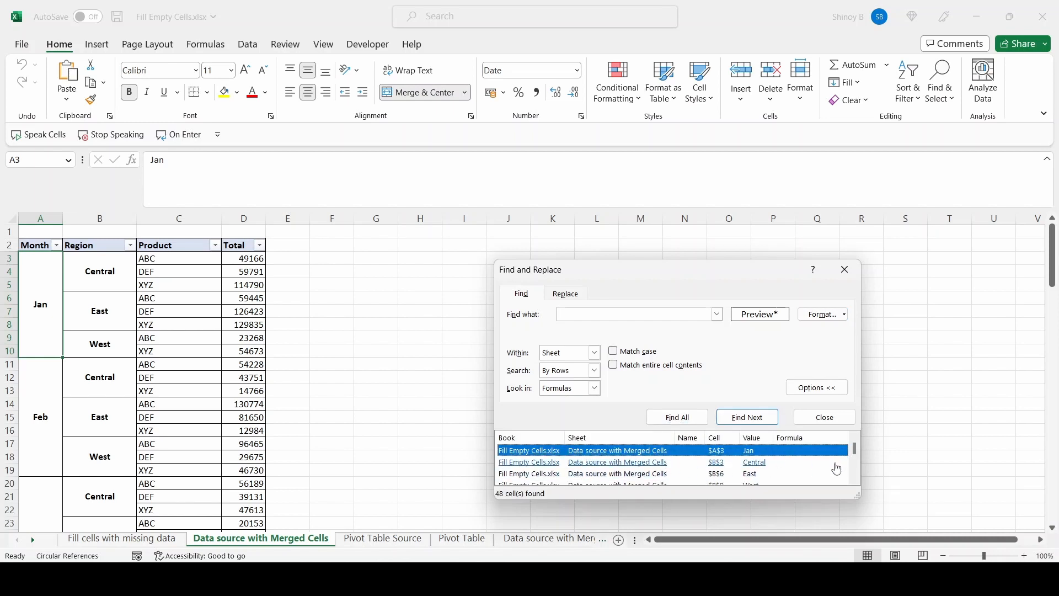
mouse_move(854, 451)
left_mouse_down()
mouse_move(852, 481)
mouse_move(853, 442)
left_mouse_up()
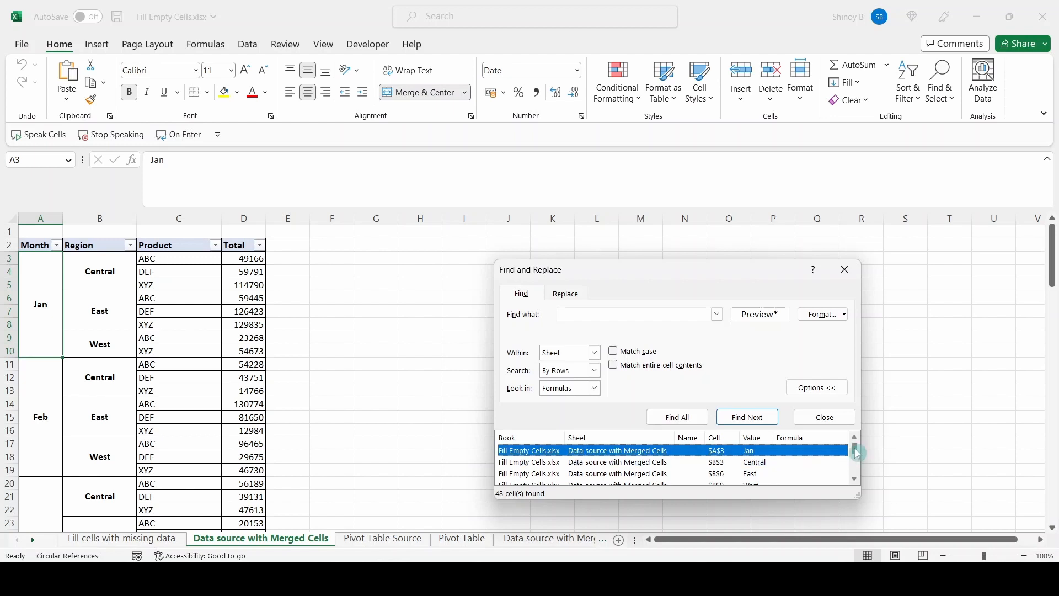
left_click_drag(855, 448, 858, 474)
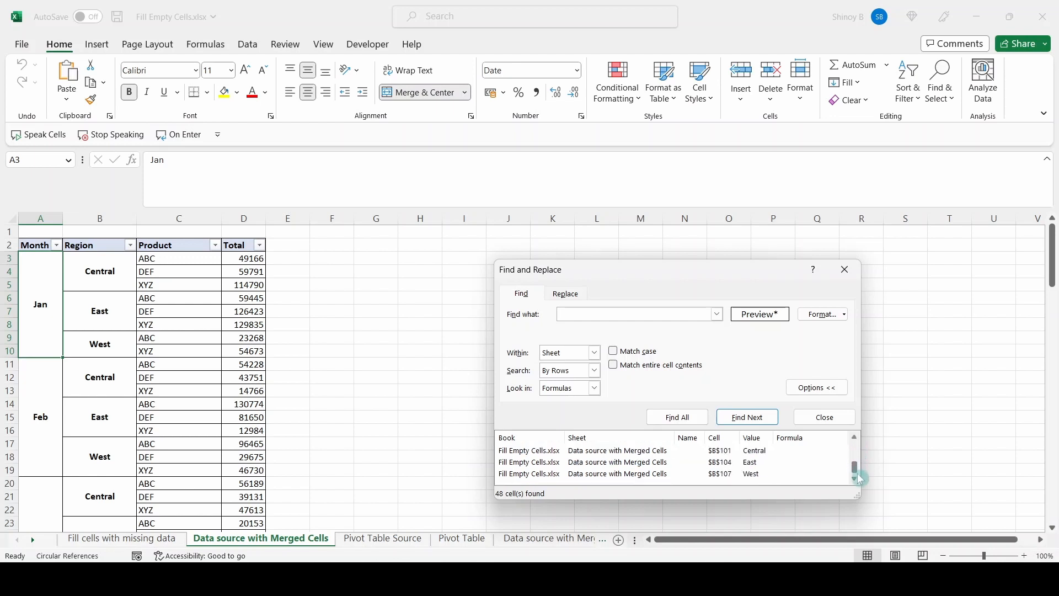
left_click(644, 478)
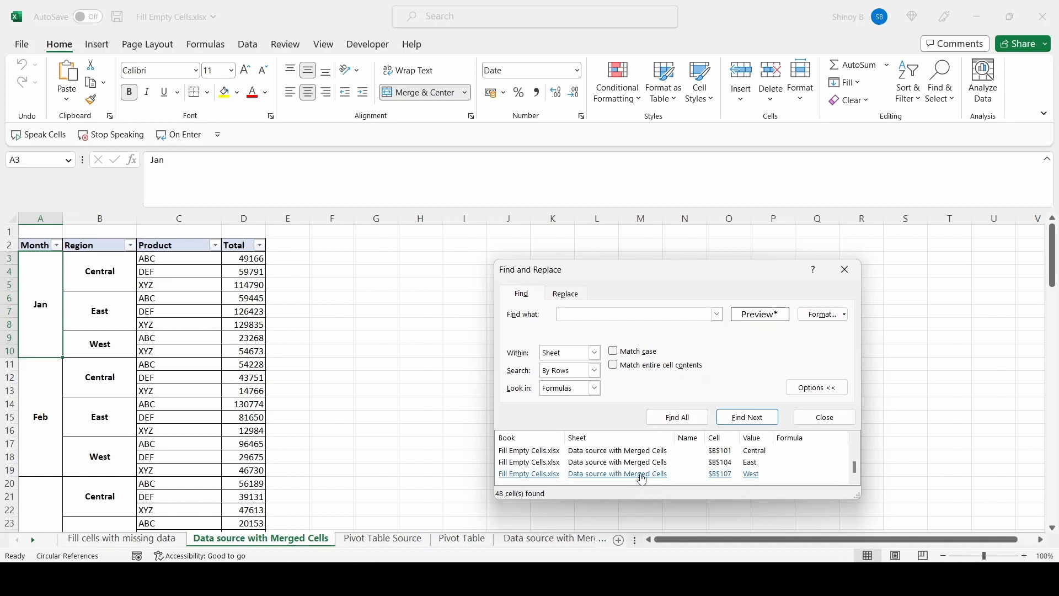
key("ctrl+a")
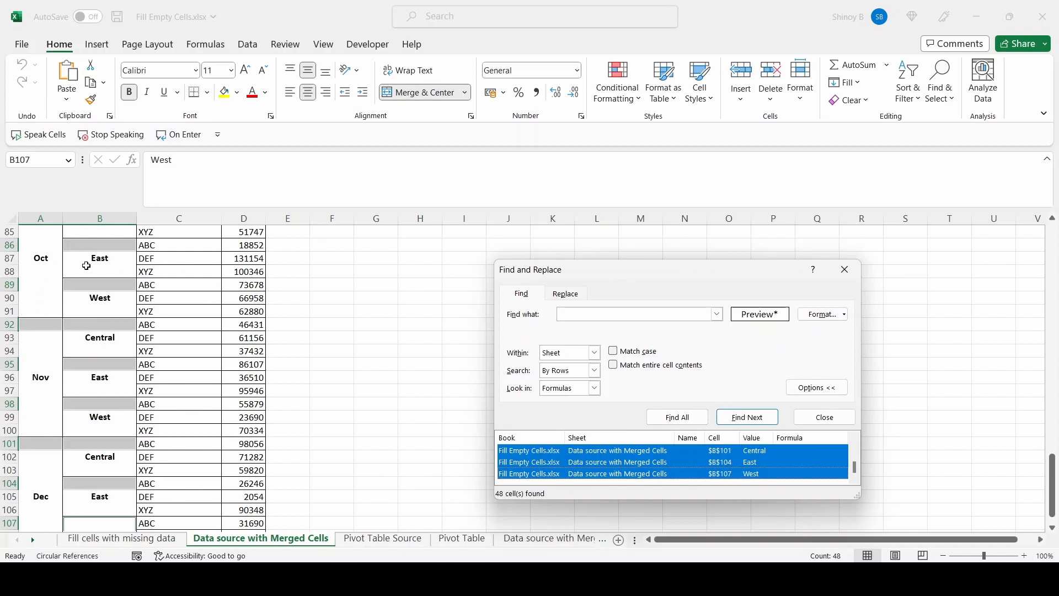
left_click(845, 270)
- Unmerge all the selected Month and Region cells
left_click_drag(1053, 469, 1054, 222)
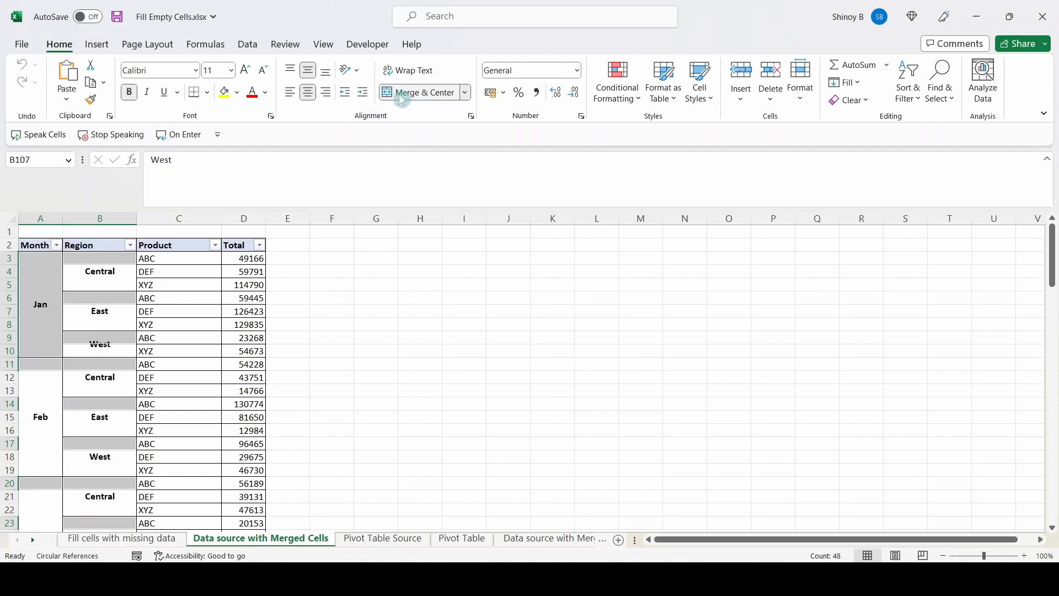
left_click(466, 94)
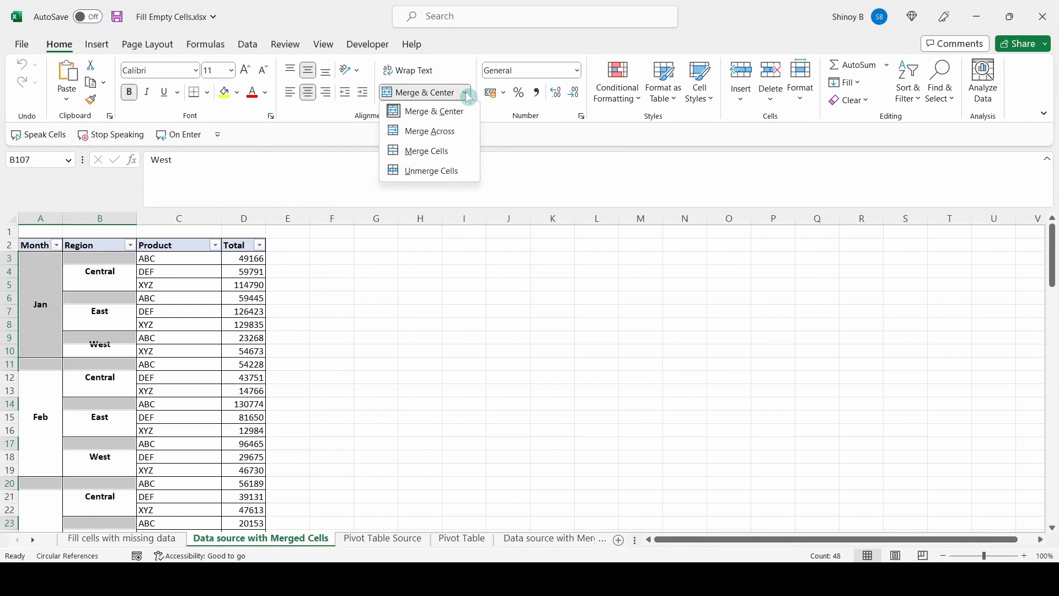
left_click(446, 168)
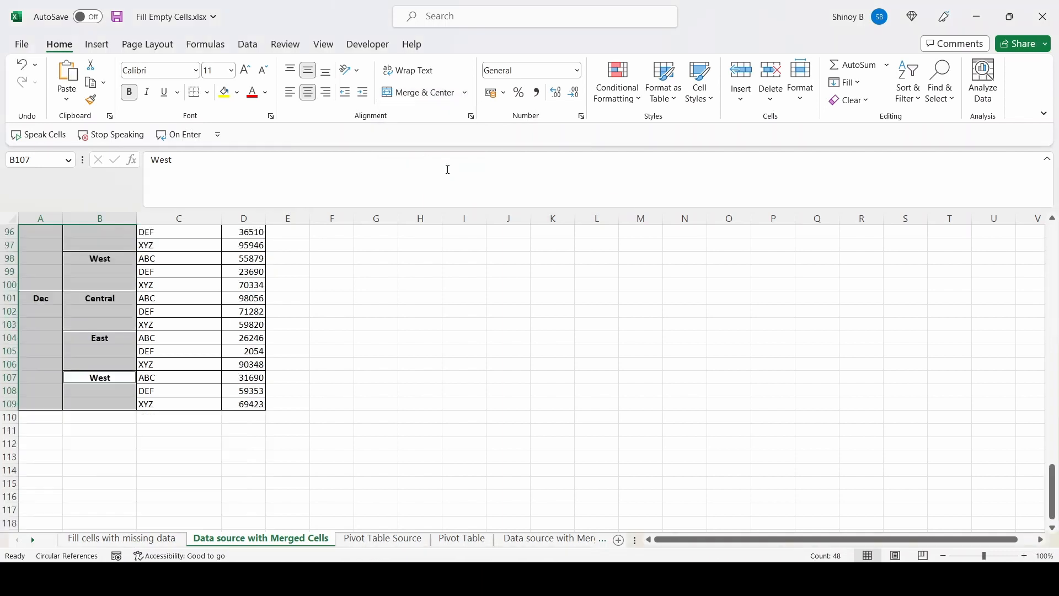
- Review the unmerged Month and Region columns from the Dec rows back up to the Jan cell
left_click(43, 379)
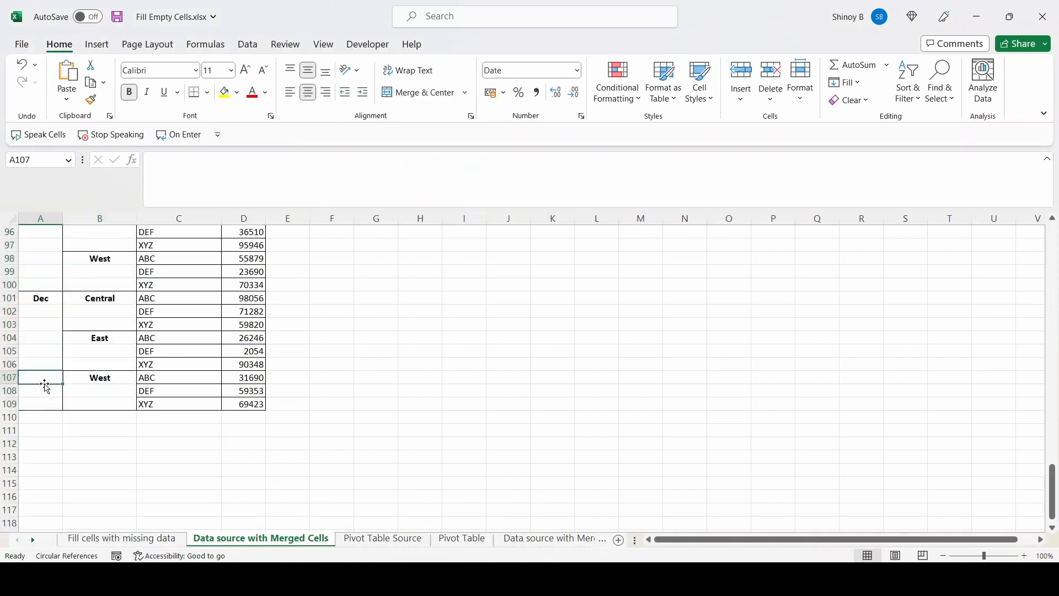
scroll(45, 385, "up", 8)
scroll(45, 386, "up", 20)
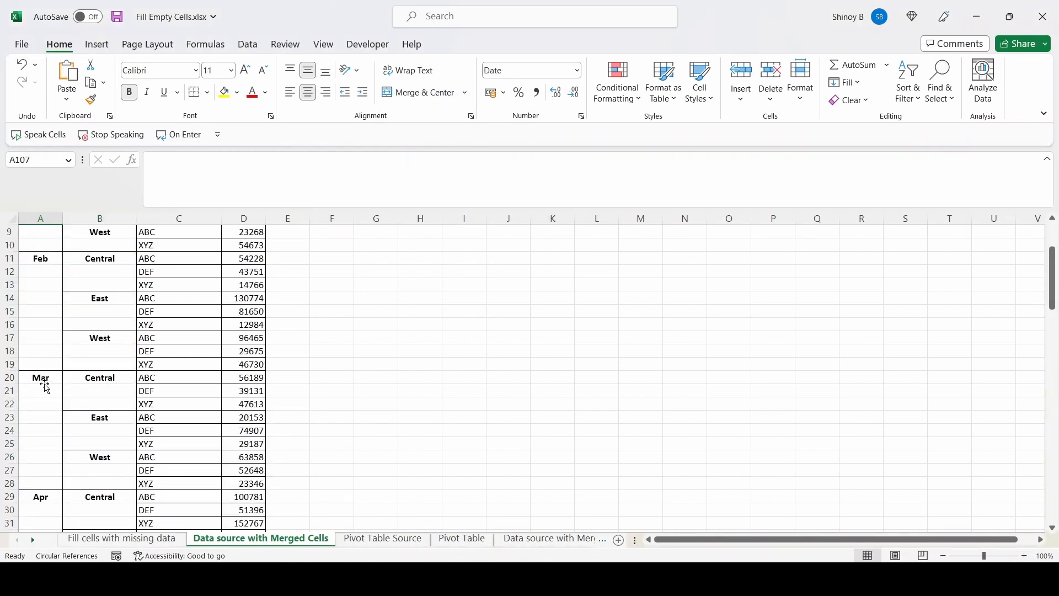
scroll(45, 385, "up", 3)
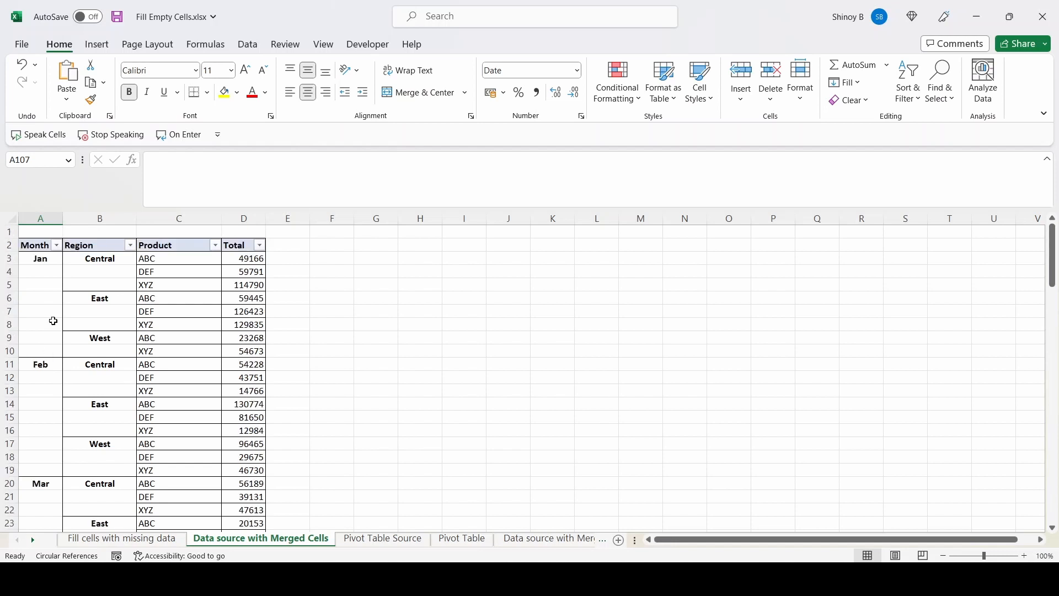
left_click(39, 260)
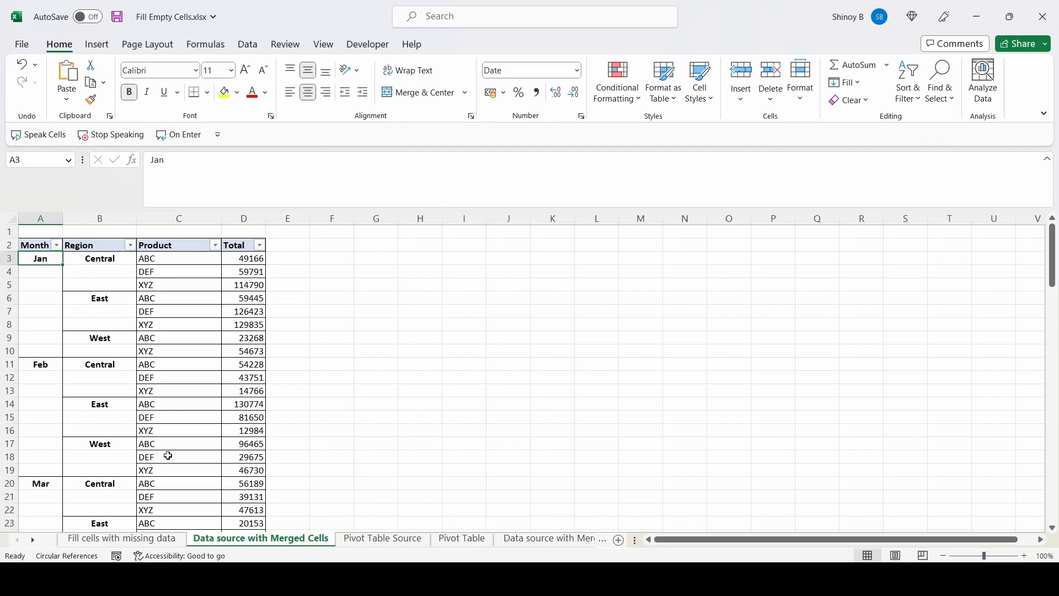
- On the Fill cells with missing data sheet, select only the blank cells within A3:B109 using Go To Special
left_click(123, 541)
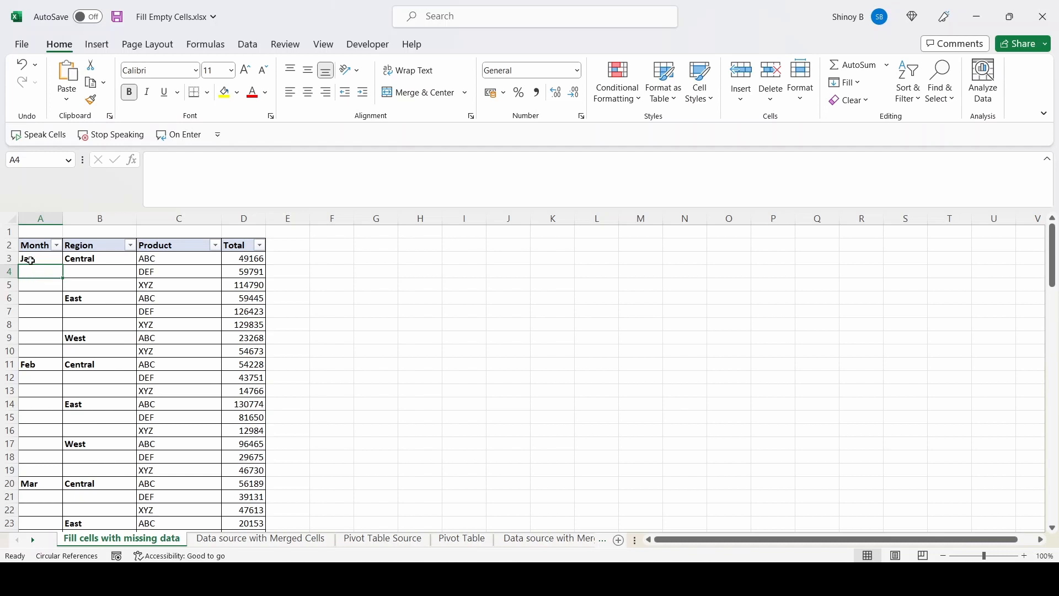
mouse_move(30, 261)
left_mouse_down()
mouse_move(94, 272)
mouse_move(100, 560)
mouse_move(87, 489)
left_mouse_up()
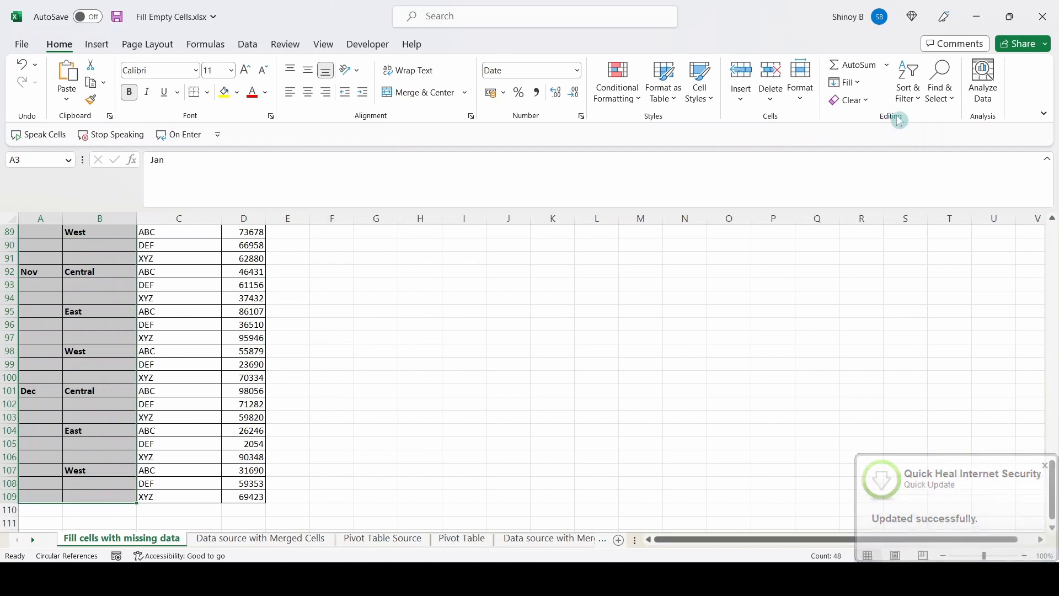
left_click(951, 98)
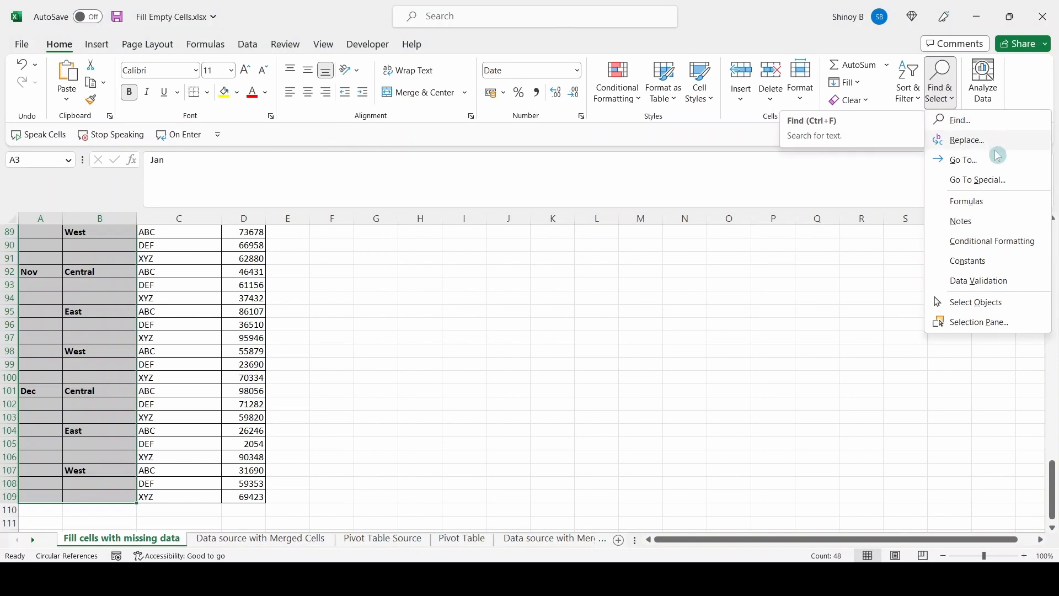
left_click(1016, 185)
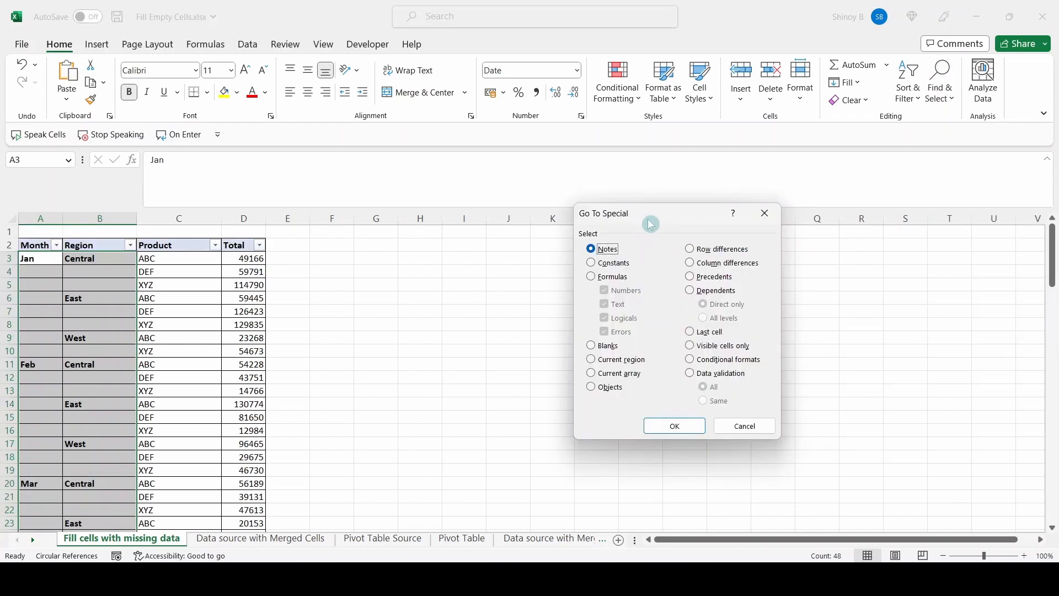
left_click(592, 346)
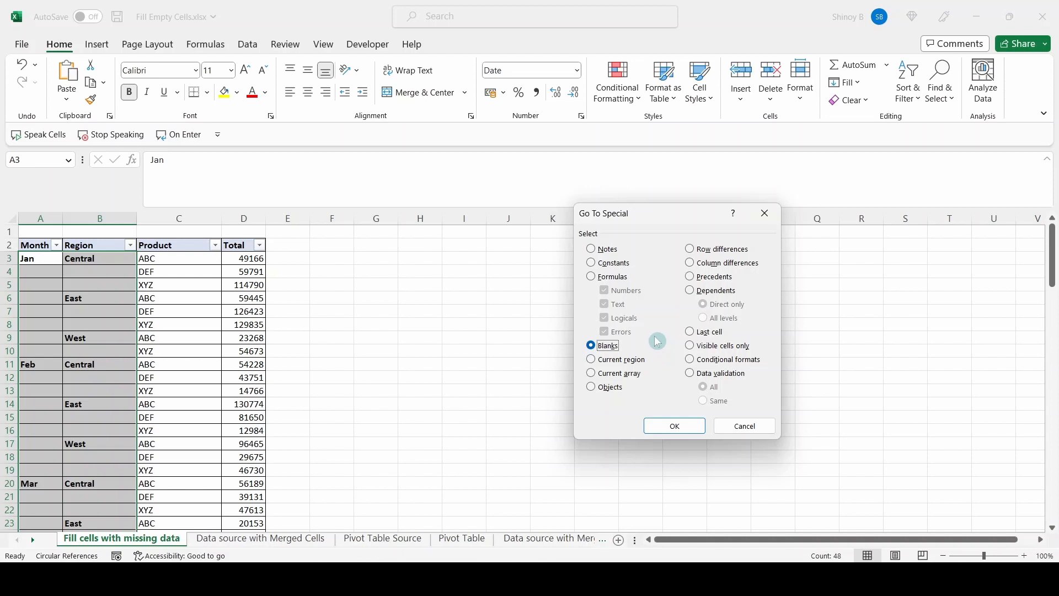
left_click(677, 425)
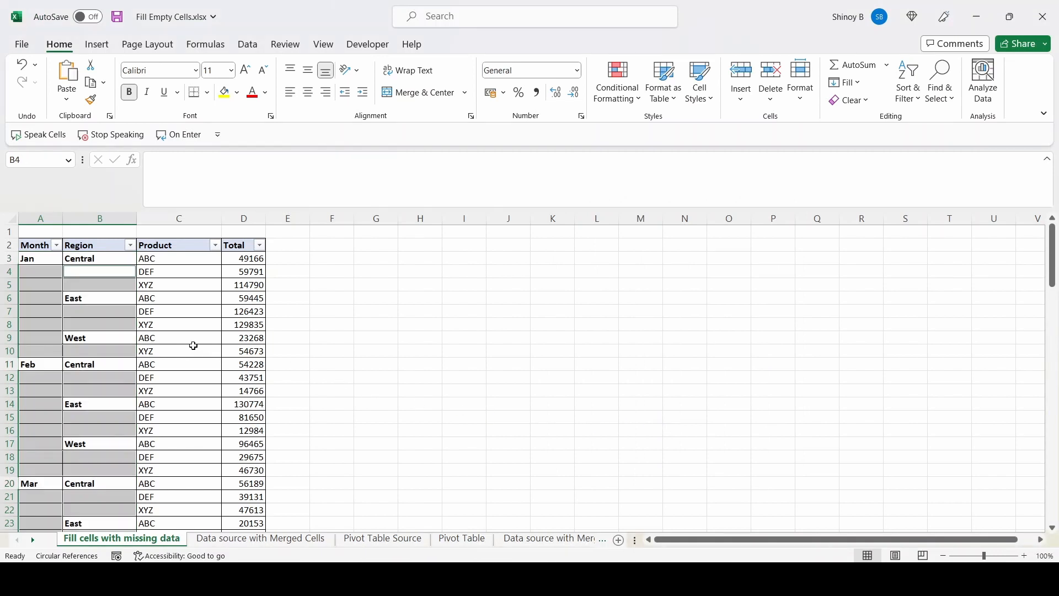
scroll(194, 345, "down", 3)
scroll(236, 393, "down", 10)
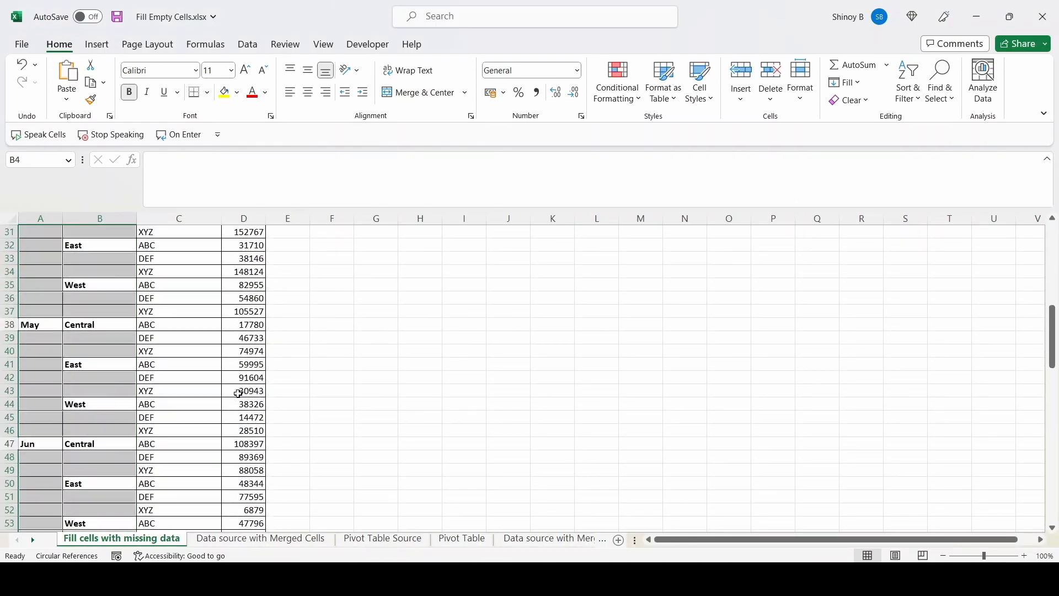
scroll(238, 393, "down", 6)
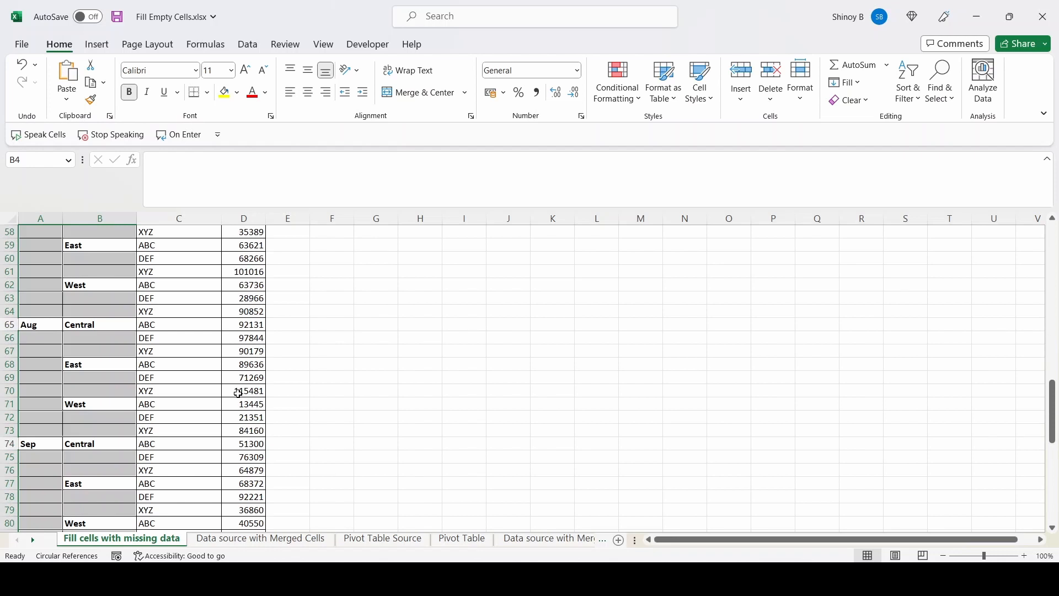
scroll(237, 393, "up", 3)
scroll(238, 393, "up", 4)
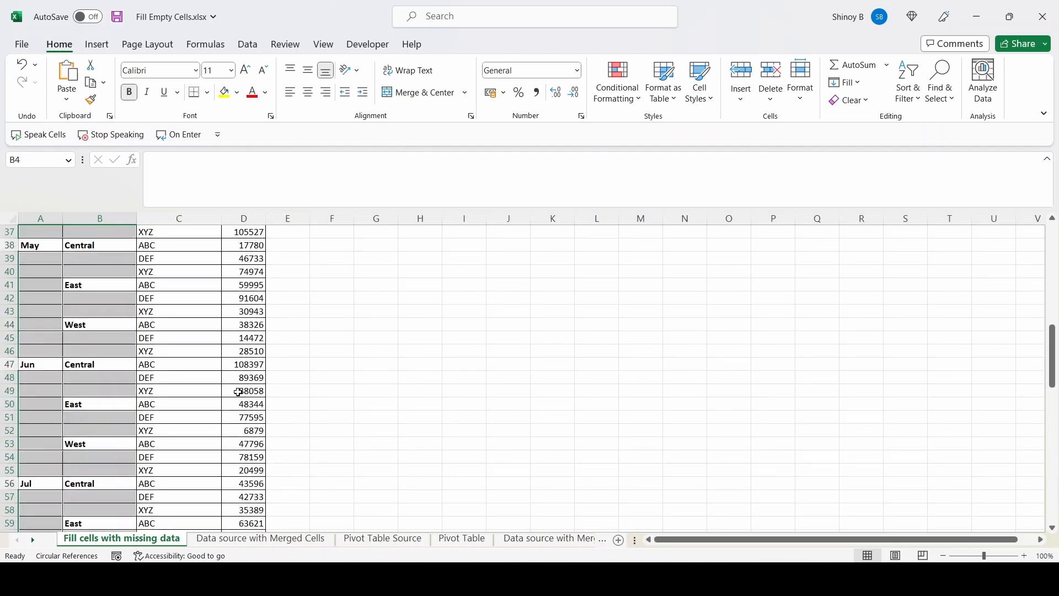
scroll(238, 392, "up", 12)
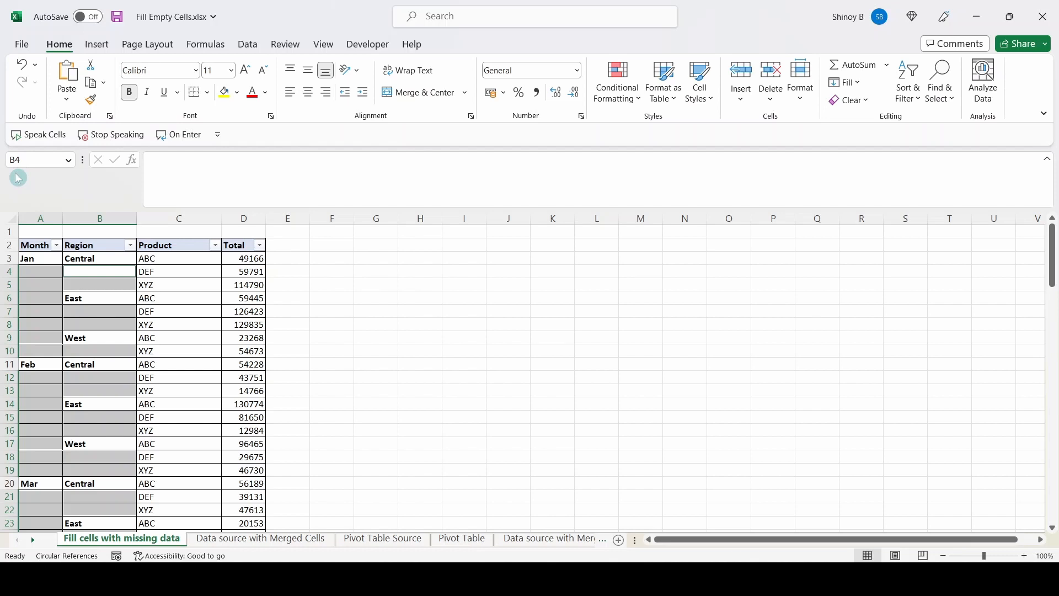
- Try entering the formula =B3 in cell B4 alone, and undo the entry
type("=")
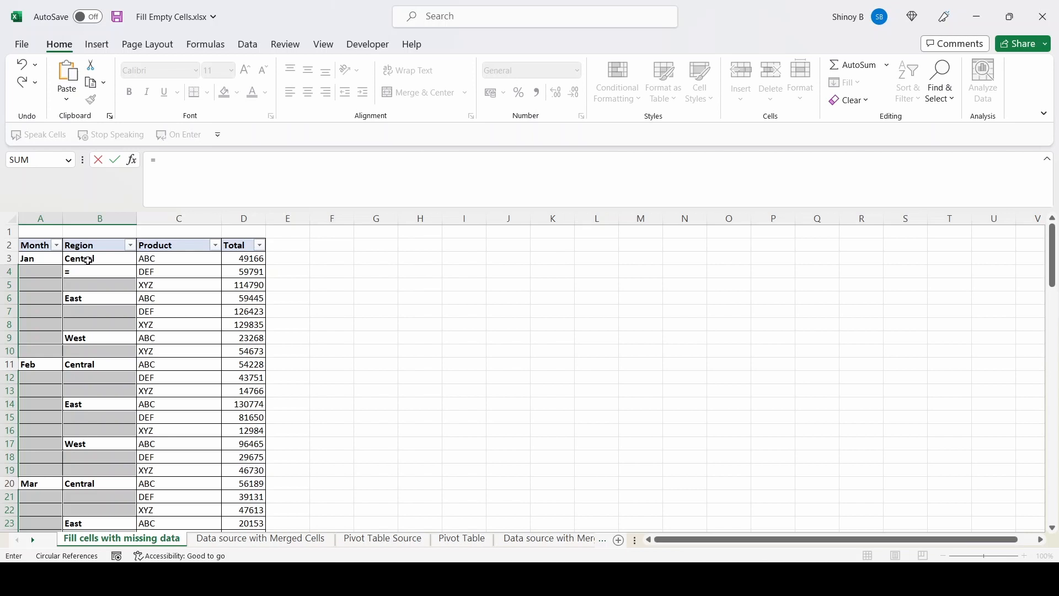
left_click(87, 261)
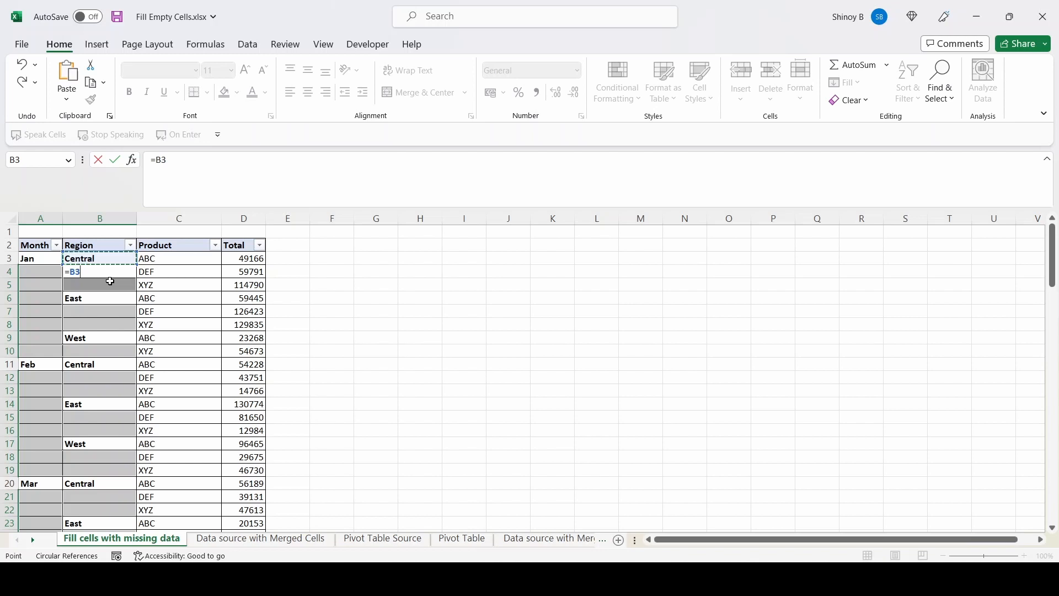
key("Return")
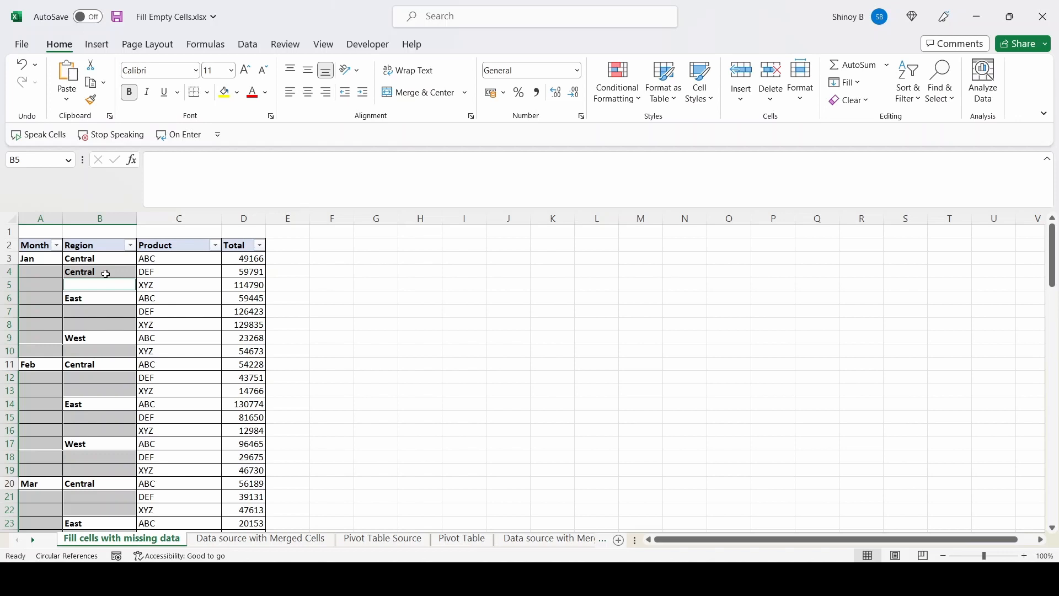
key("ctrl+z")
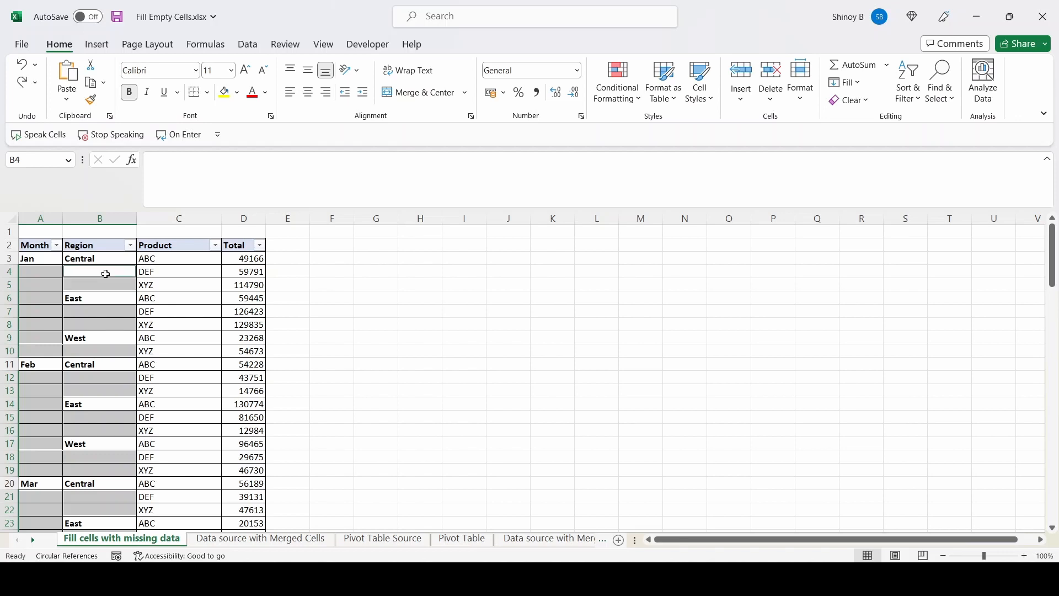
- Fill all the selected blank Month and Region cells at once with a reference to the cell above, entering =B3 in B4
type("=")
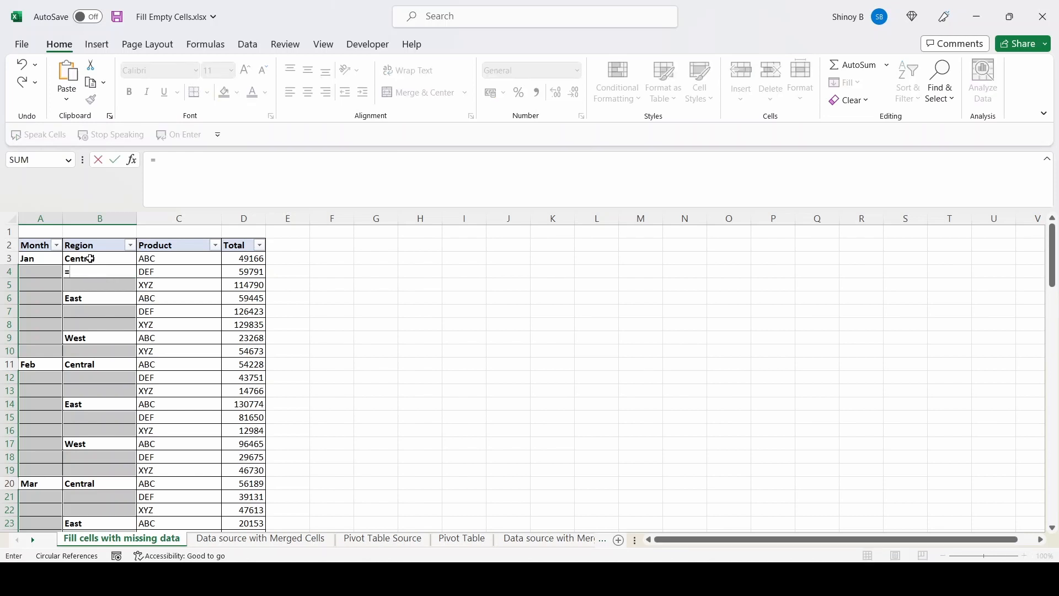
left_click(91, 258)
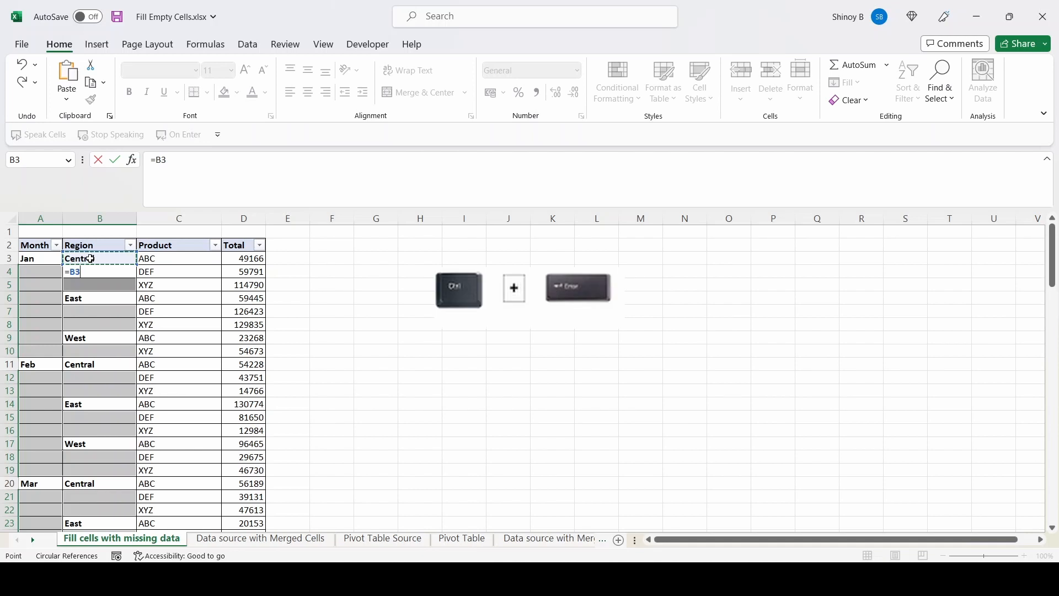
key("ctrl+Return")
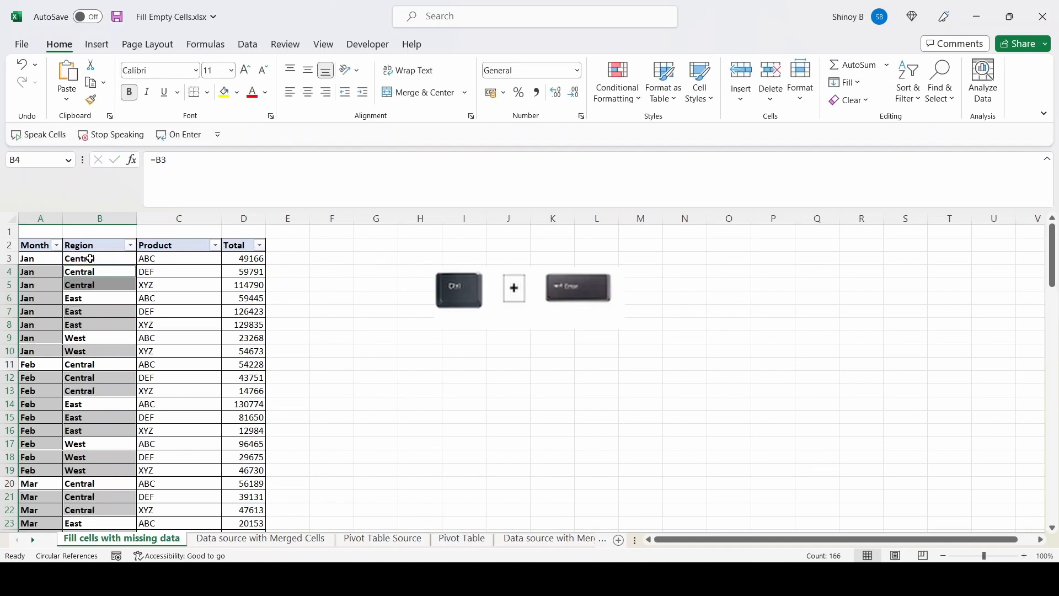
- Deselect the range and check the filled Month and Region columns down to row 109
left_click(287, 289)
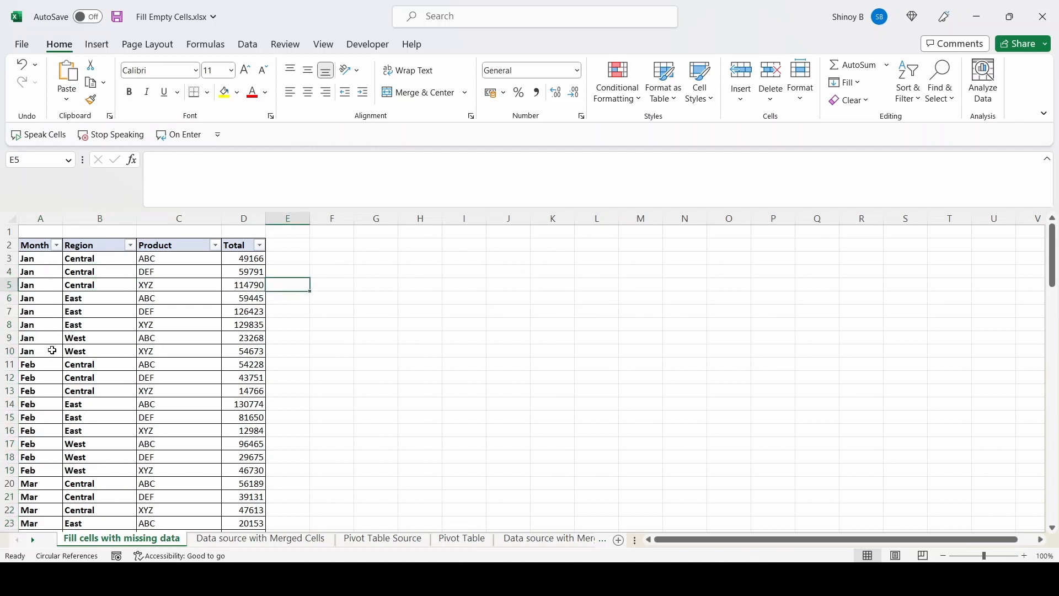
scroll(109, 417, "down", 2)
scroll(109, 416, "down", 20)
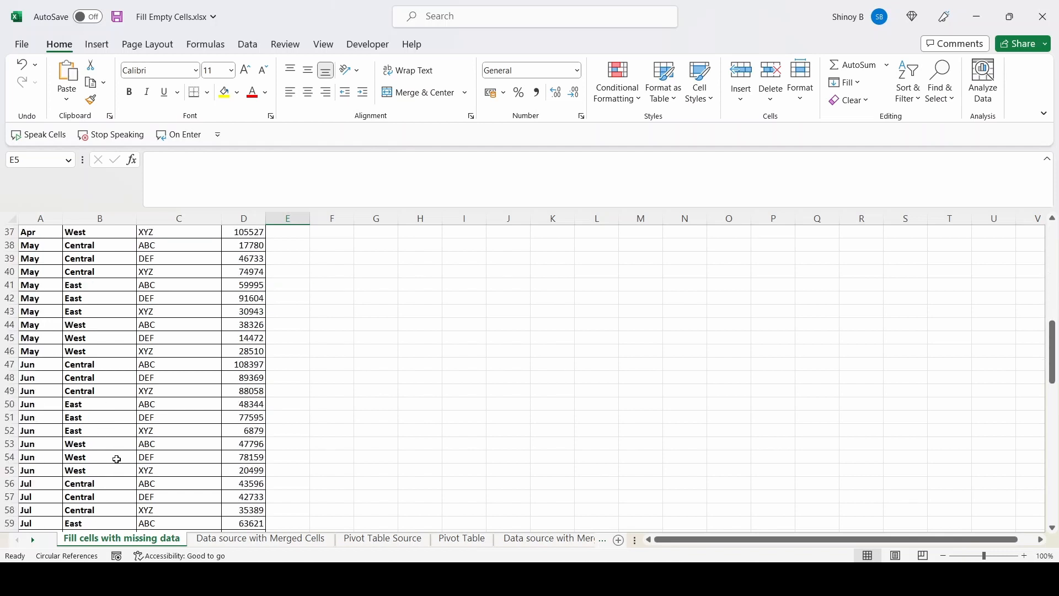
scroll(116, 465, "down", 8)
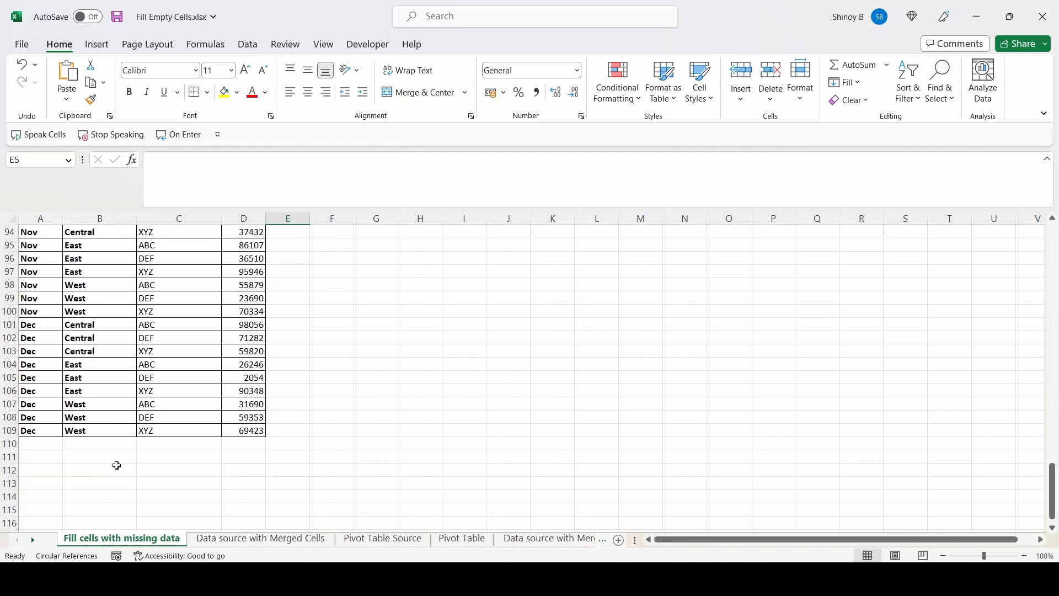
scroll(115, 461, "up", 5)
scroll(116, 461, "up", 13)
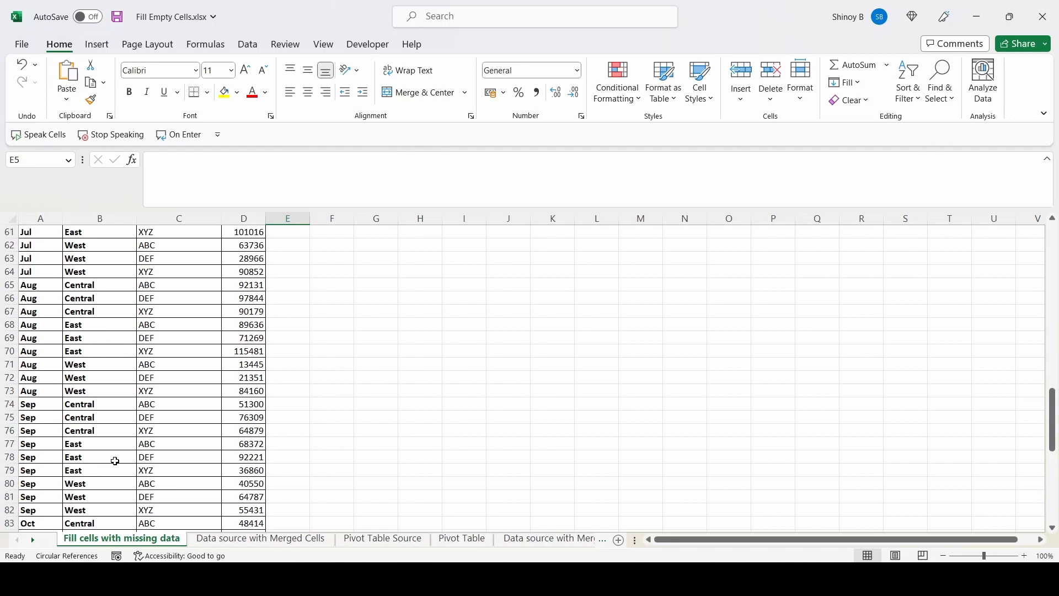
scroll(116, 461, "up", 13)
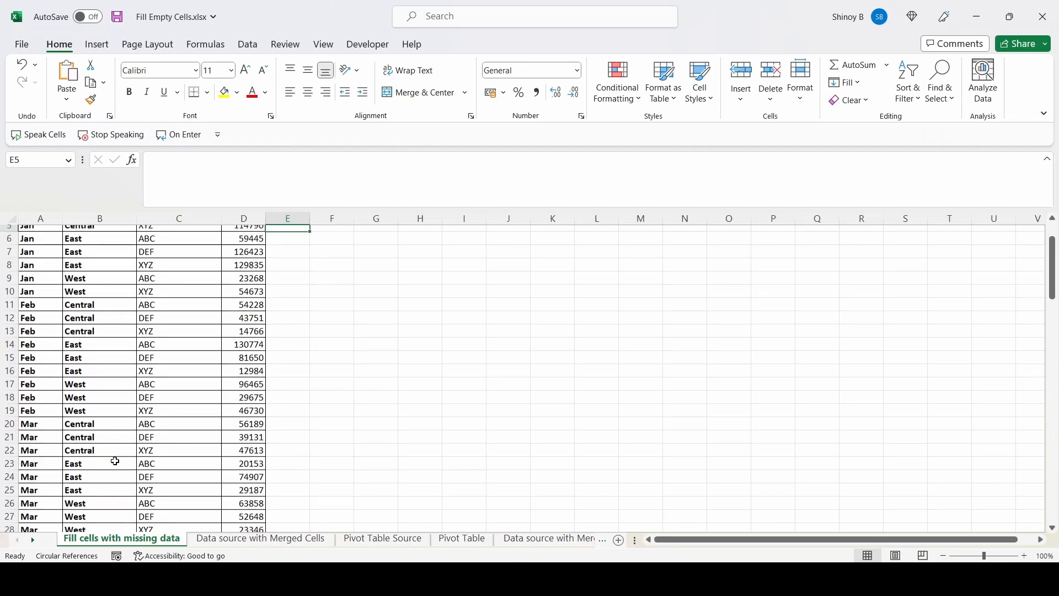